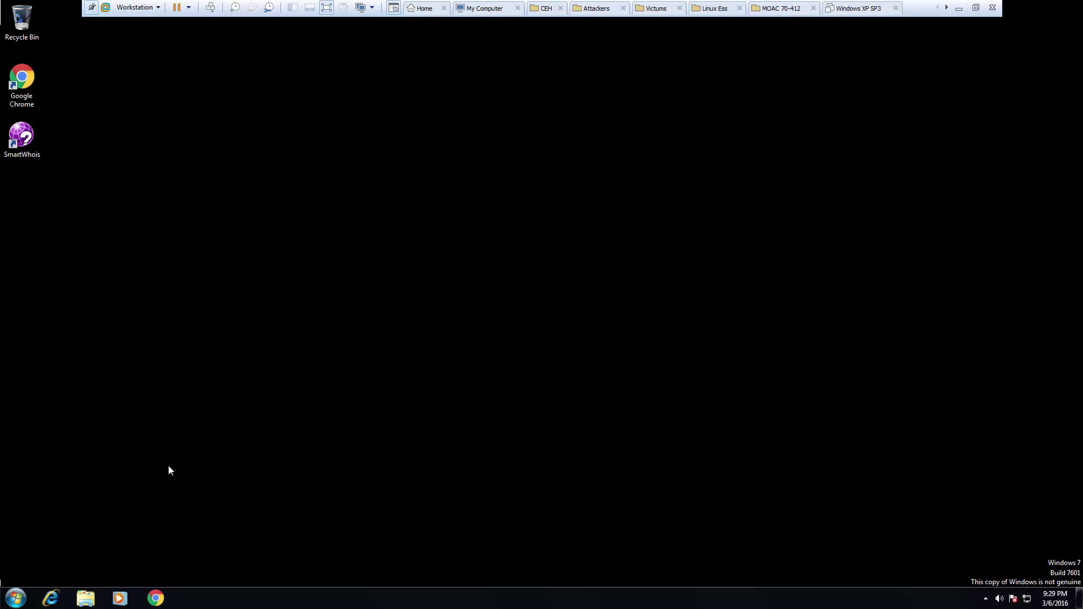
# Browse CEH Tools (D:) to CEHv8 Module 02 > Email Tracking Tools > eMailTrackerPro and select the emt installer.
pyautogui.click(24, 596)
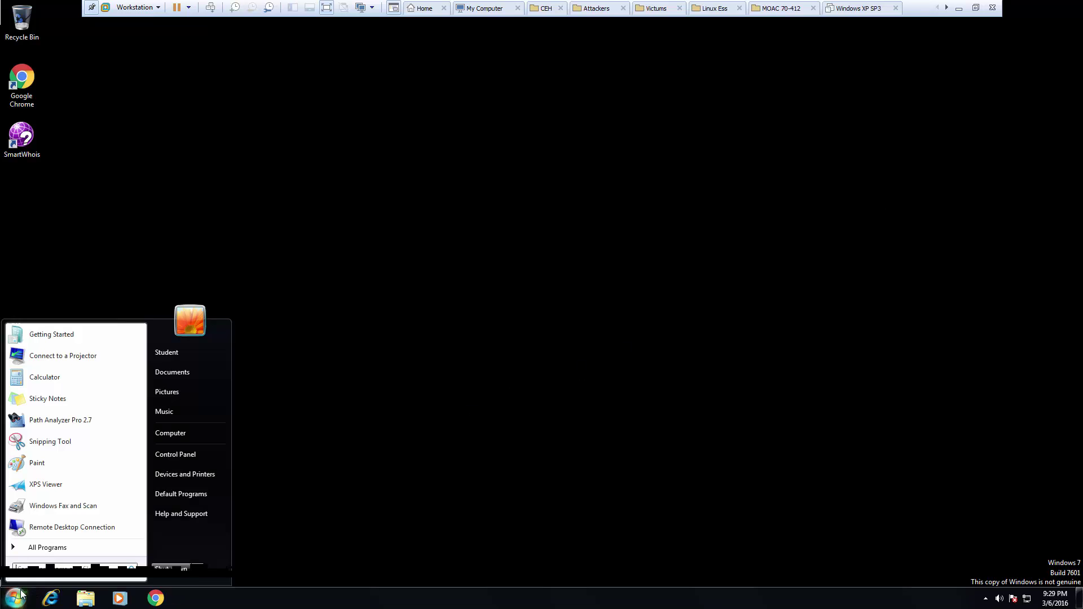
pyautogui.click(167, 438)
pyautogui.doubleClick(583, 189)
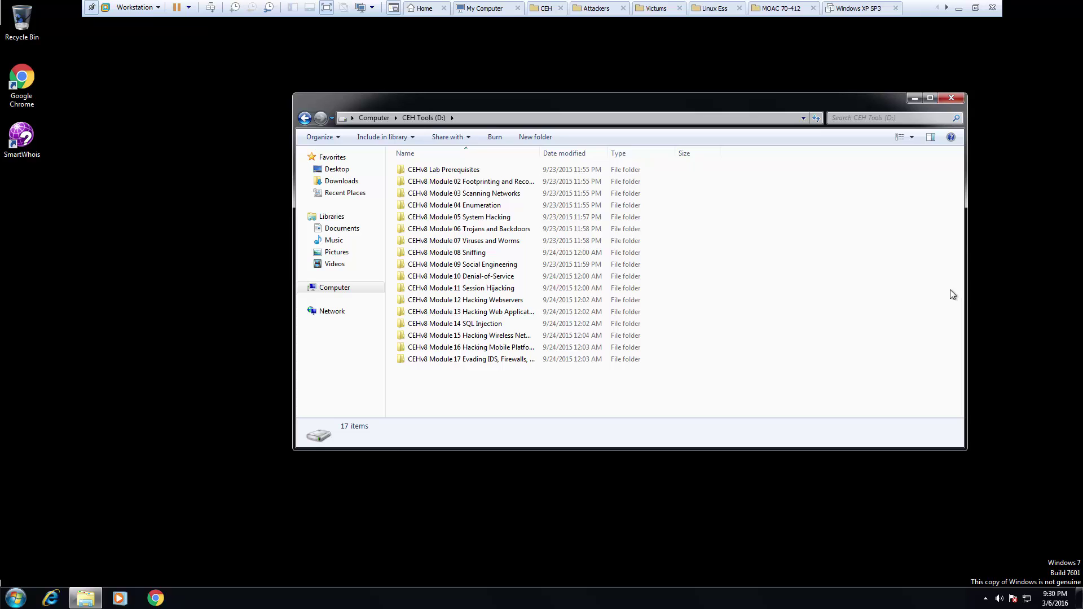
pyautogui.doubleClick(460, 181)
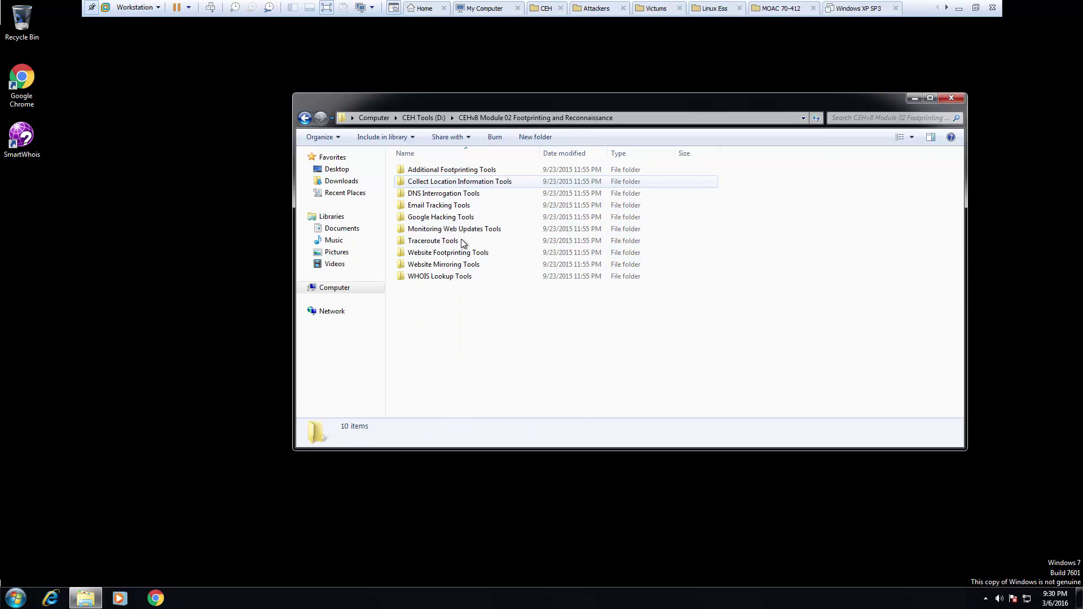
pyautogui.doubleClick(437, 206)
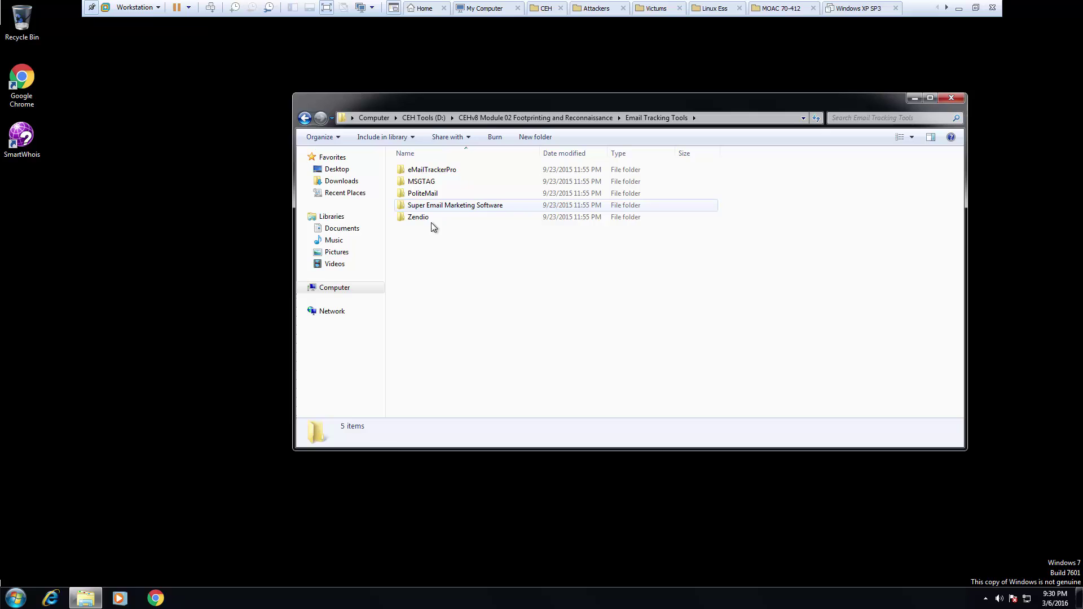
pyautogui.doubleClick(439, 174)
pyautogui.click(426, 171)
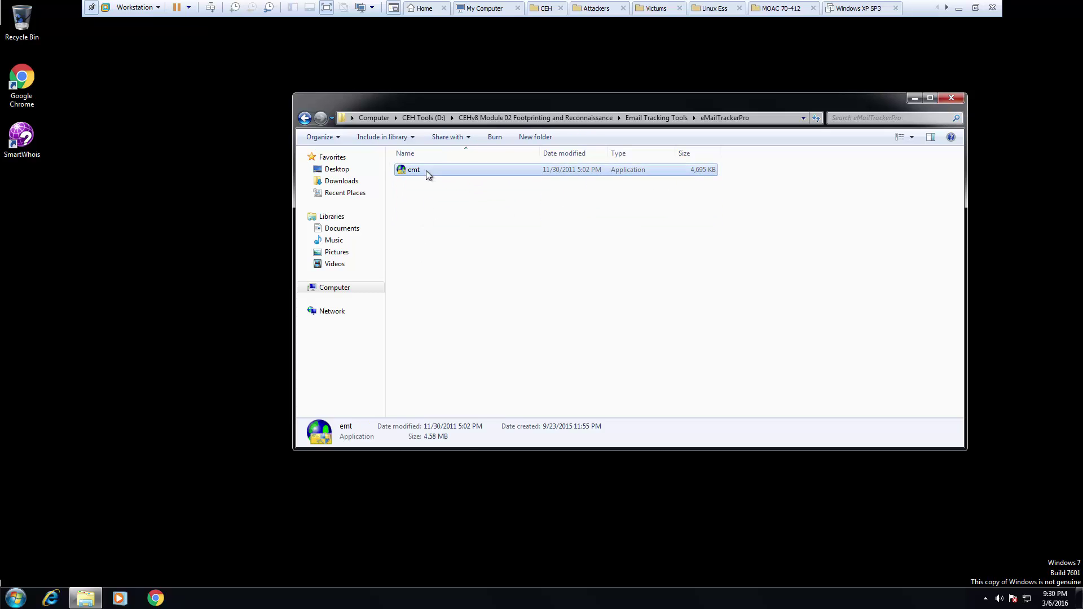
# Run the emt installer as administrator, install the required Java runtime, and accept the eMailTrackerPro licence.
pyautogui.doubleClick(425, 170)
pyautogui.click(677, 308)
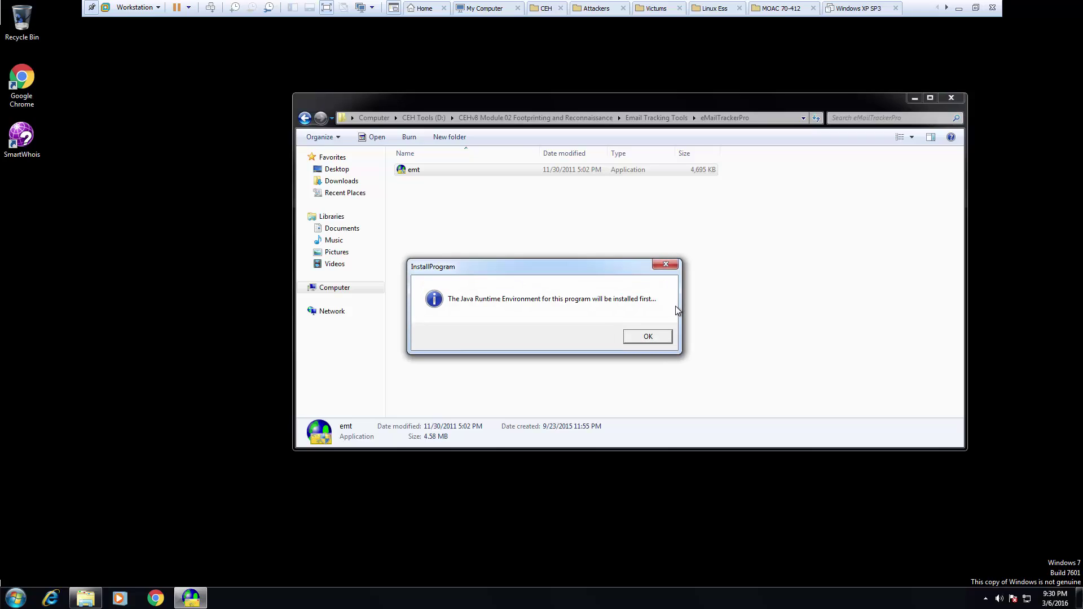
pyautogui.click(649, 338)
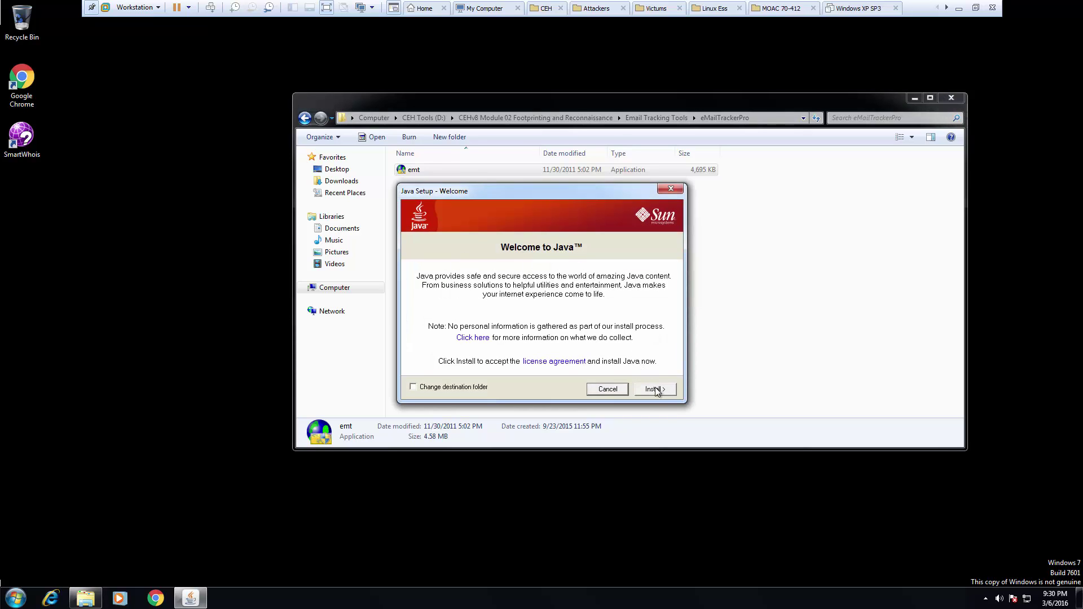
pyautogui.click(655, 389)
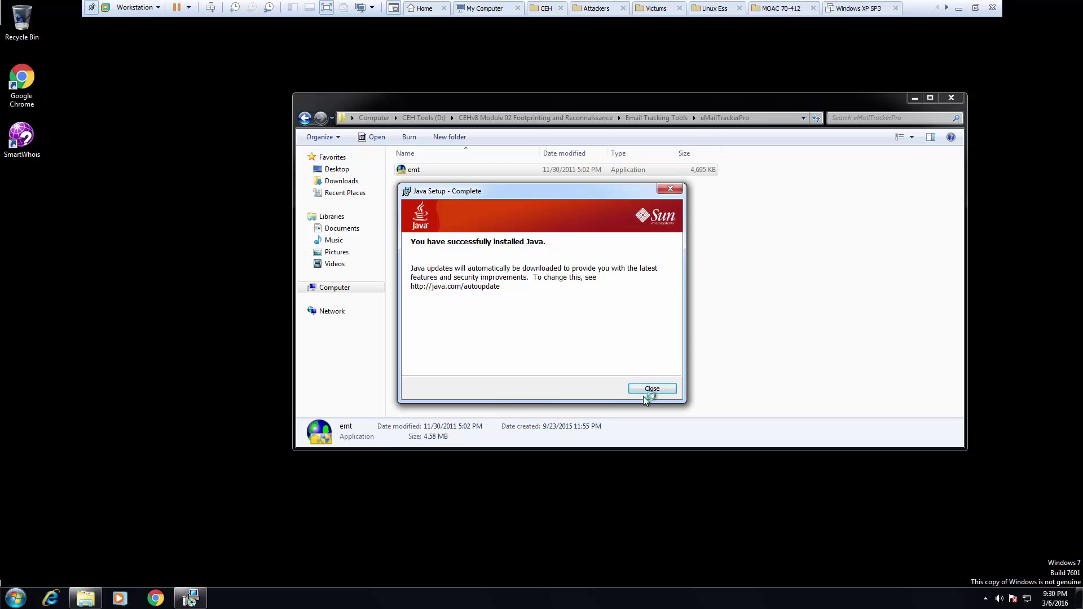
pyautogui.click(654, 389)
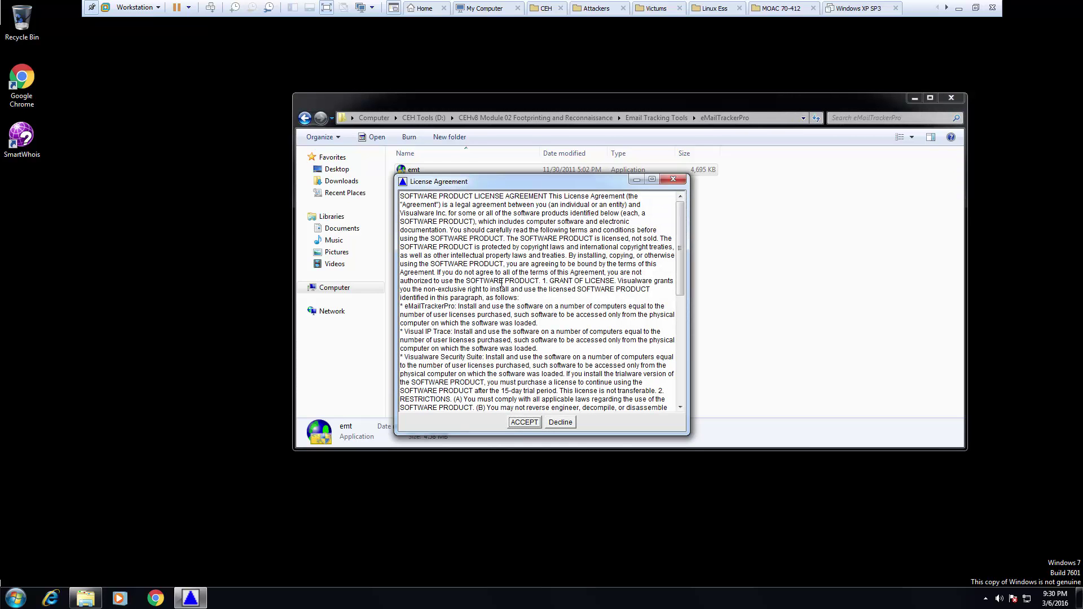
pyautogui.click(538, 425)
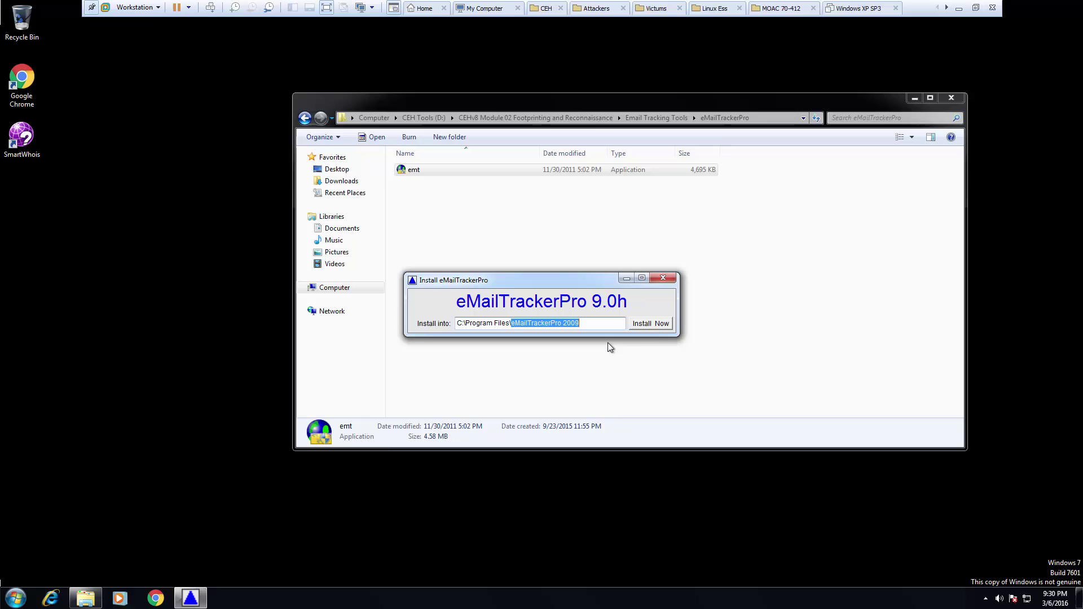
# Start installing eMailTrackerPro, then load the emailtrackerpro.com download page in Chrome and minimize it.
pyautogui.click(642, 325)
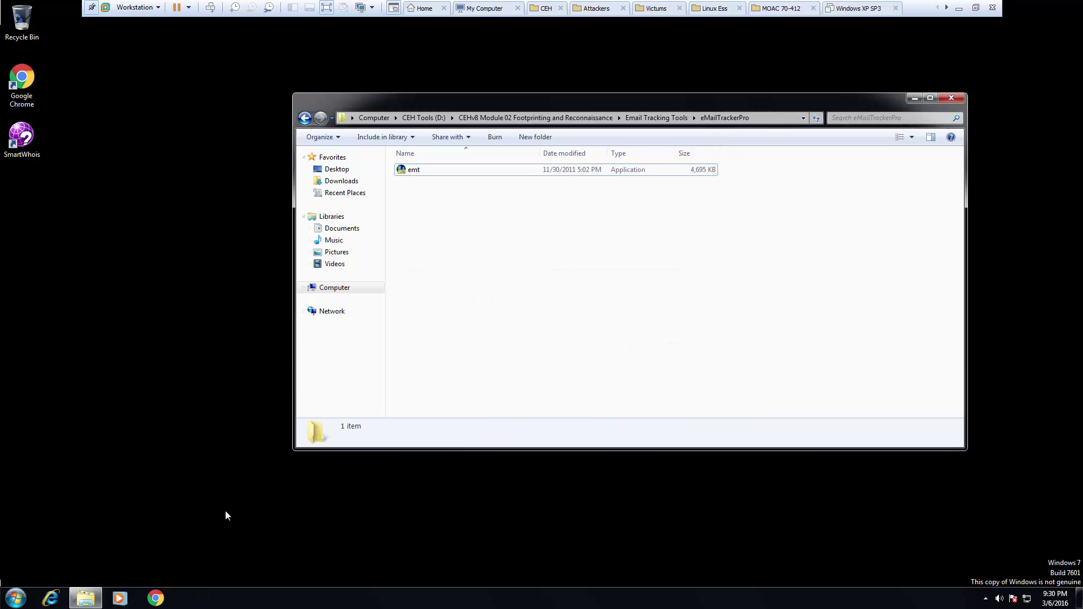
pyautogui.click(160, 600)
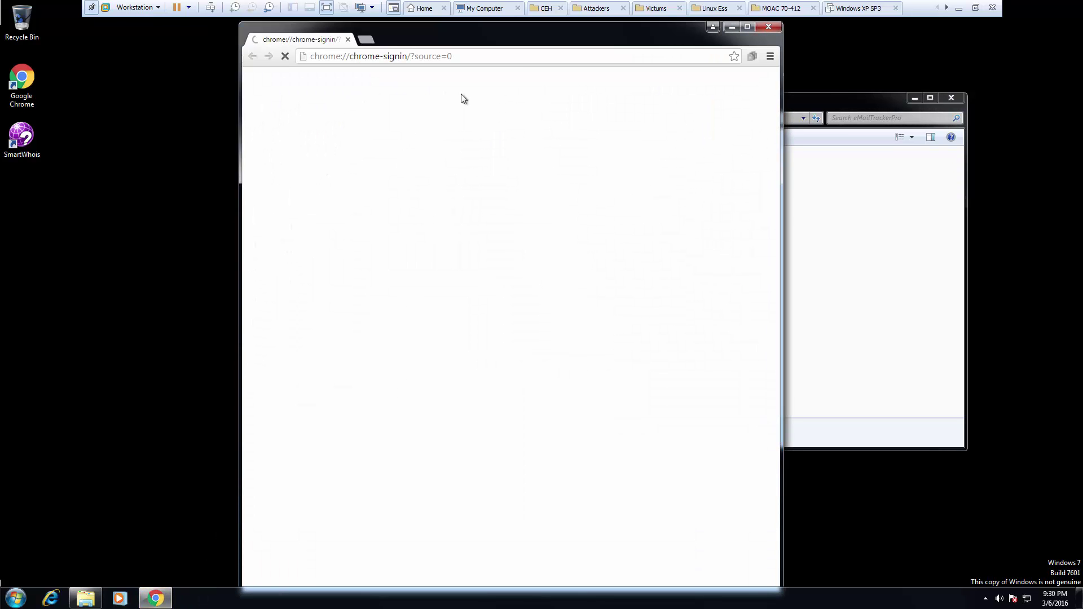
pyautogui.click(502, 53)
pyautogui.write('http://www.eMailTrackerPro.com/download.html')
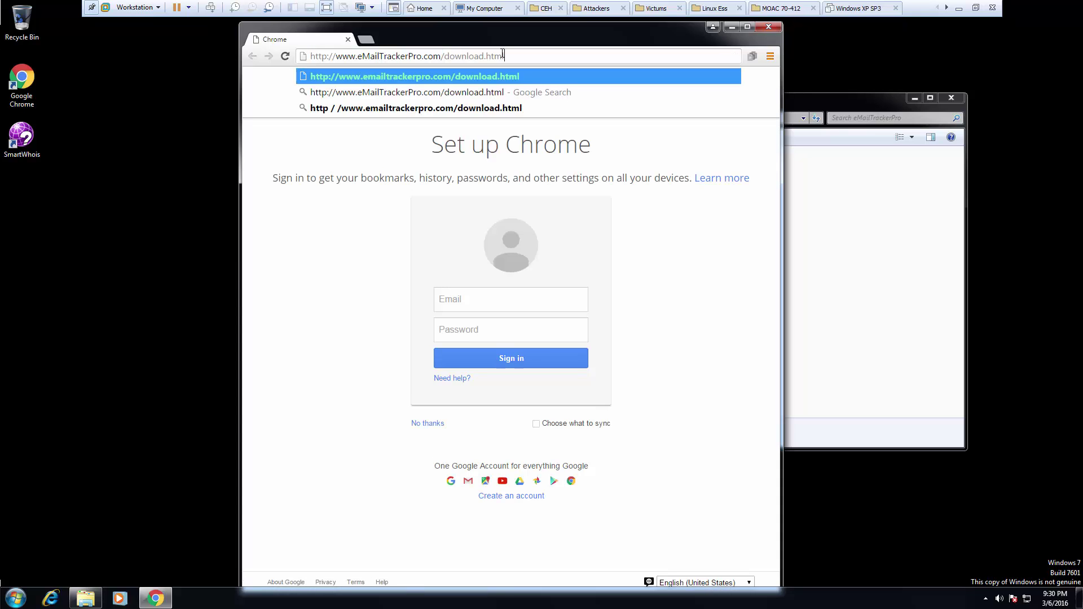
pyautogui.press('Return')
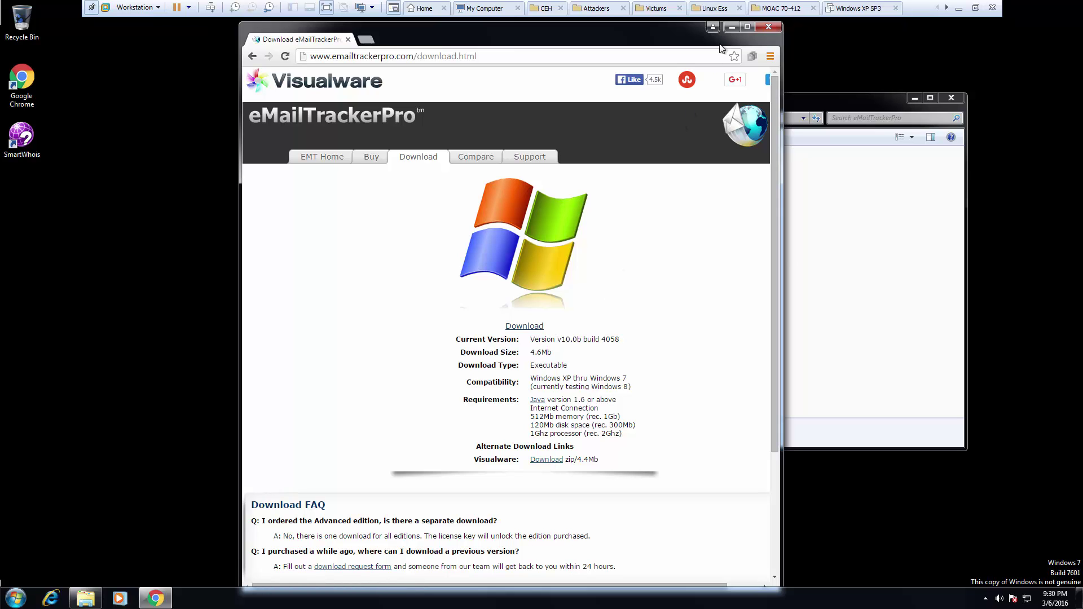
pyautogui.click(730, 29)
# Close Explorer, choose to run eMailTrackerPro, allow Java on private networks, and dismiss the success notice.
pyautogui.click(617, 316)
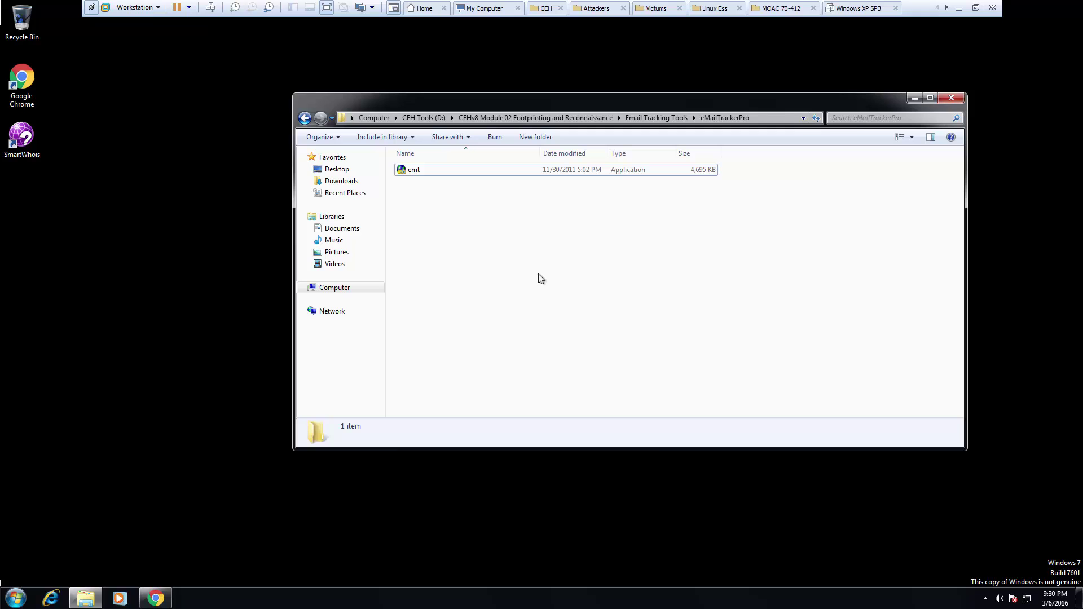
pyautogui.click(950, 98)
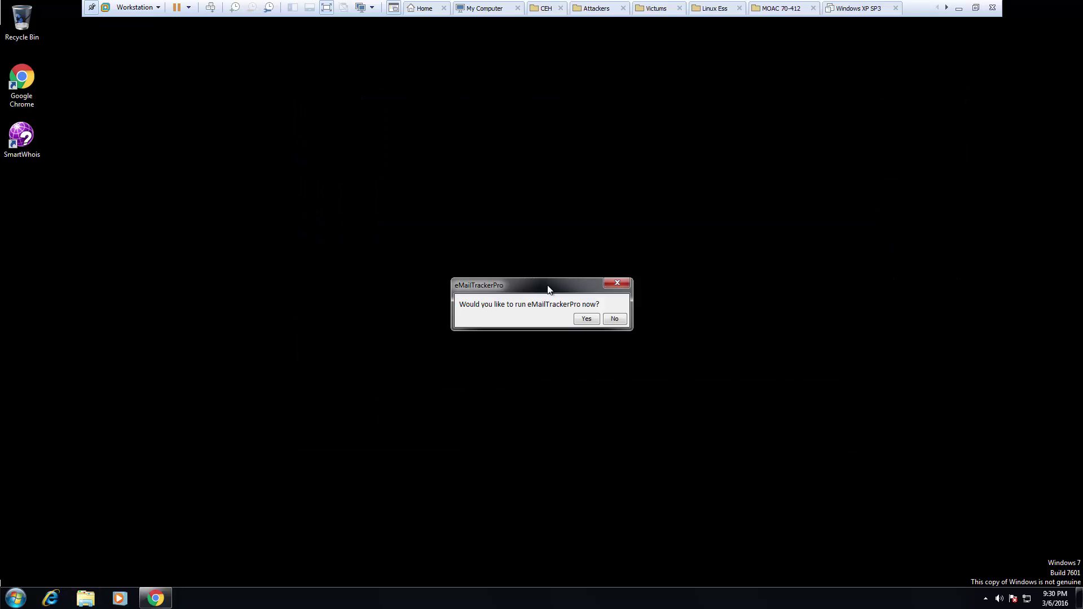
pyautogui.click(580, 323)
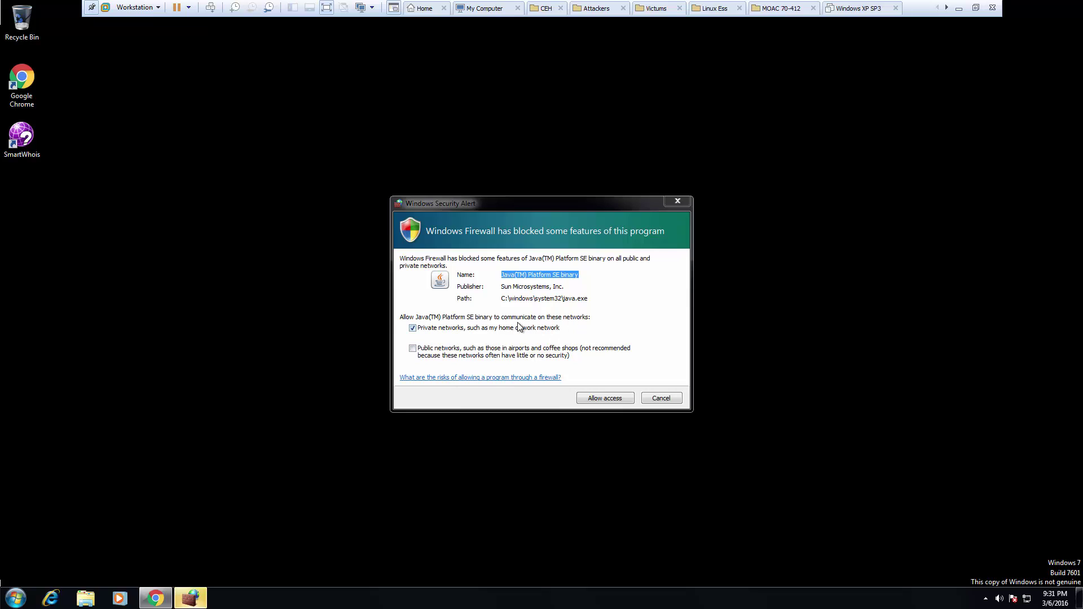
pyautogui.click(595, 398)
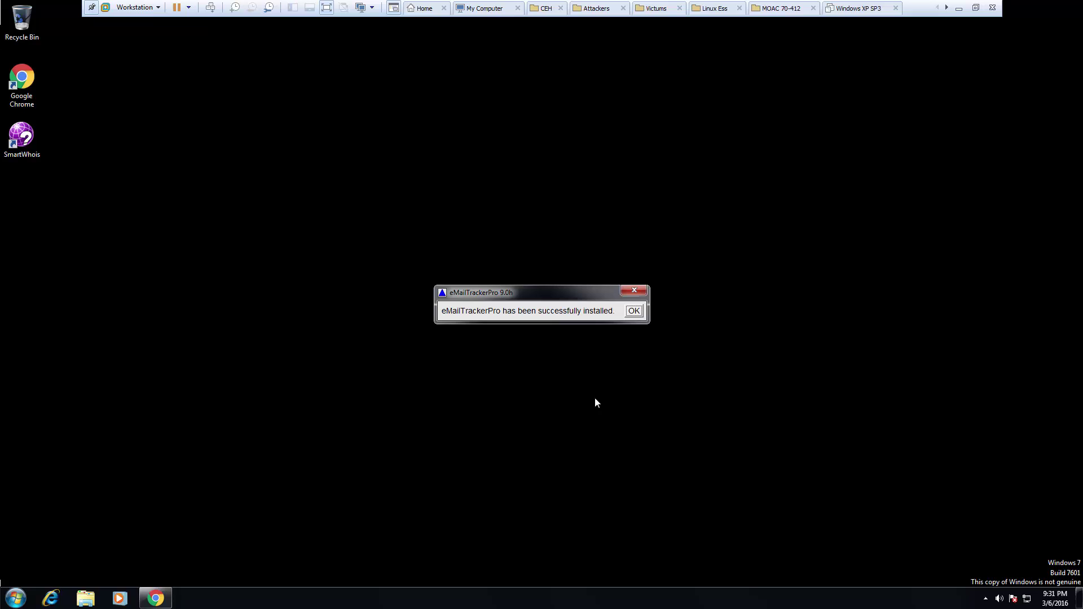
pyautogui.click(634, 311)
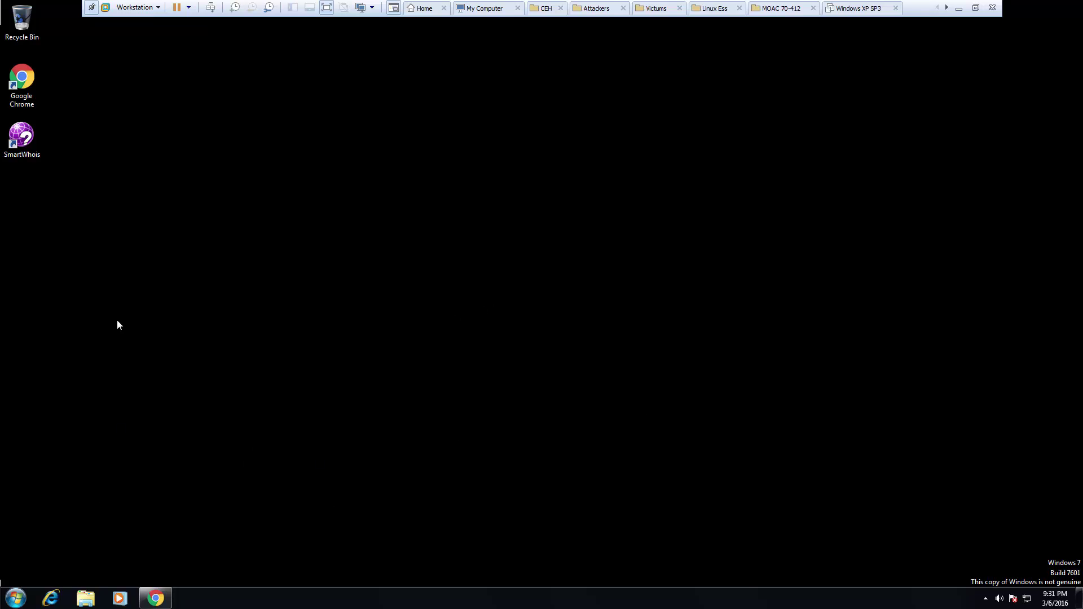
# Launch eMailTrackerPro from the Start menu and stop the edition-selection dialog appearing at startup.
pyautogui.click(23, 595)
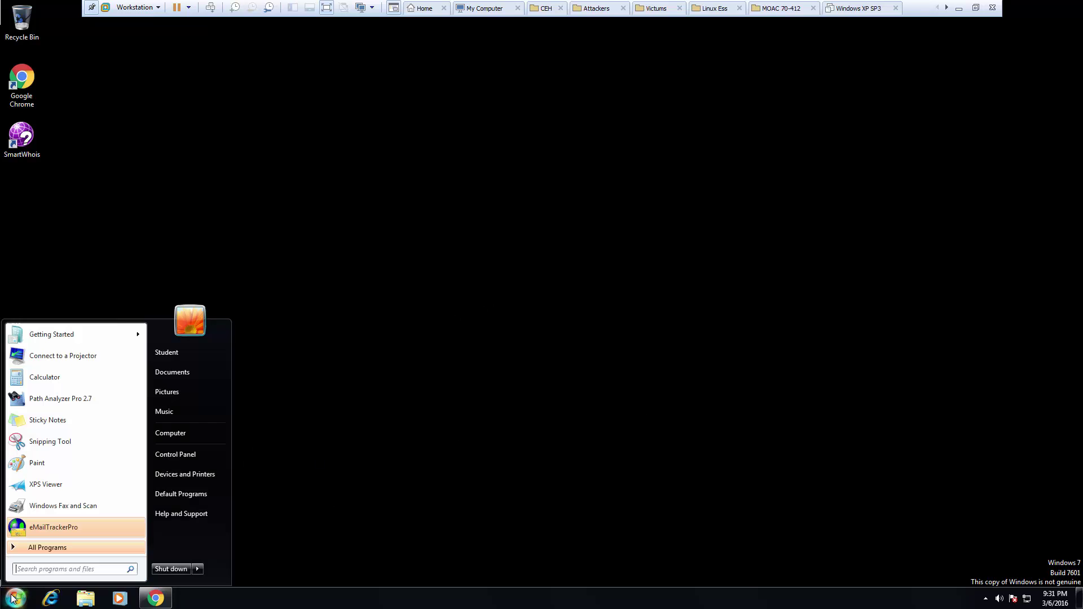
pyautogui.click(54, 528)
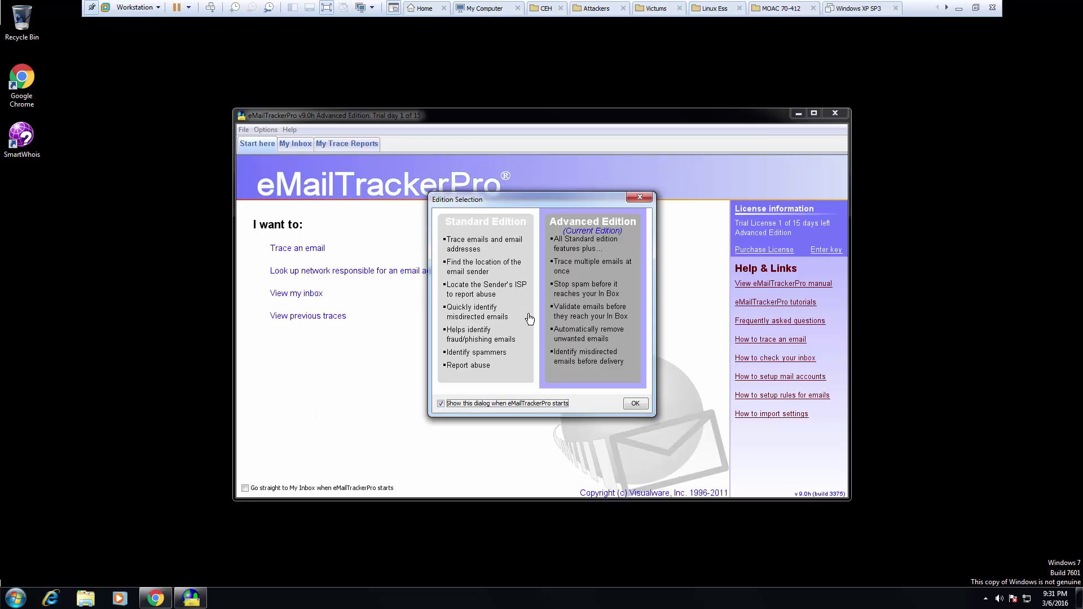
pyautogui.click(476, 405)
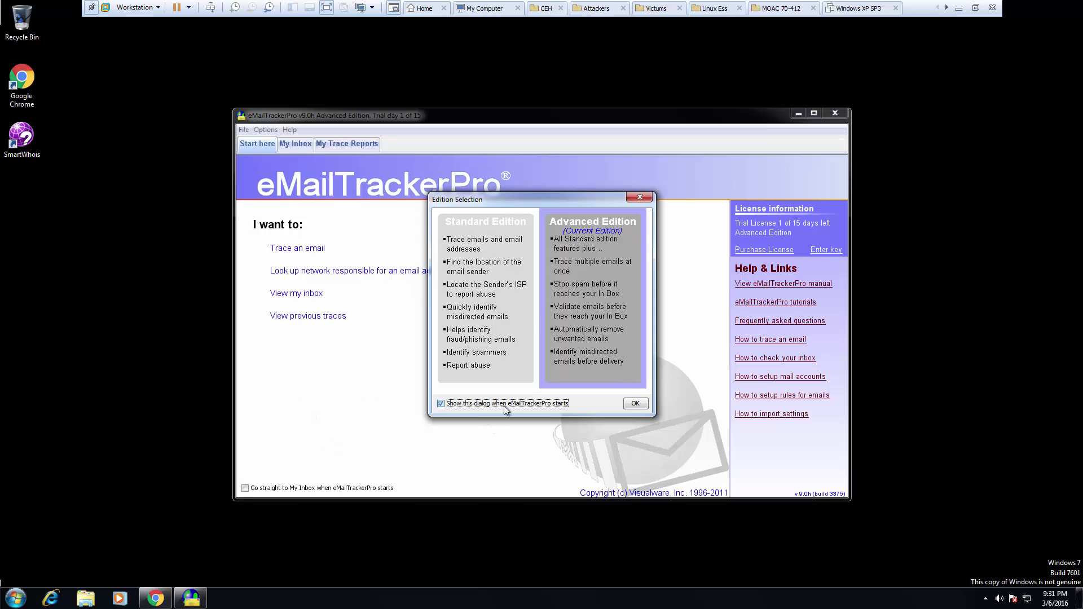
pyautogui.click(629, 404)
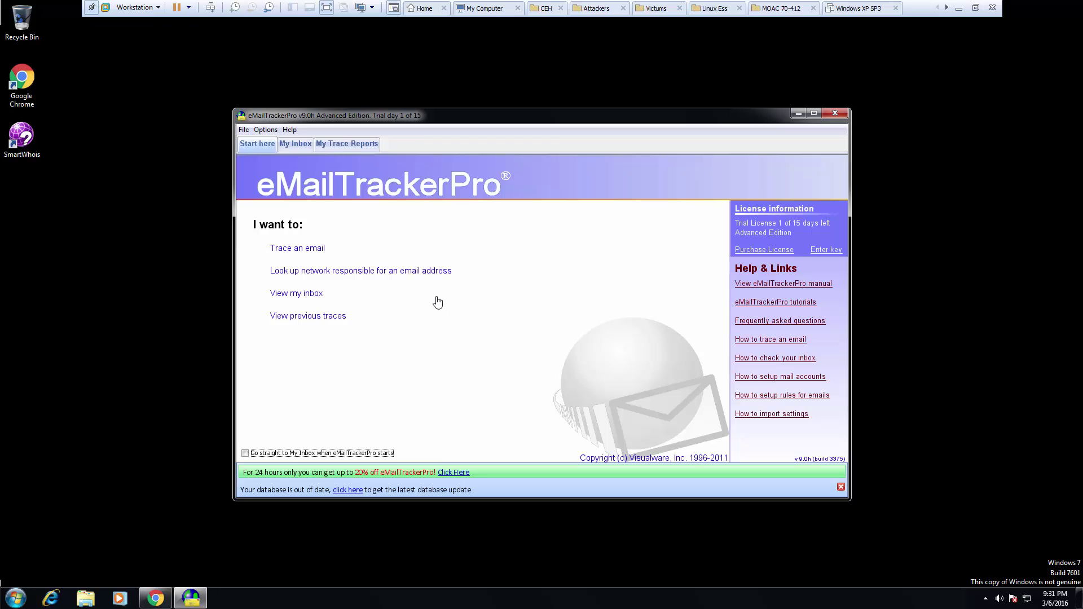
# Choose 'Trace an email' to begin tracing a received message.
pyautogui.click(292, 250)
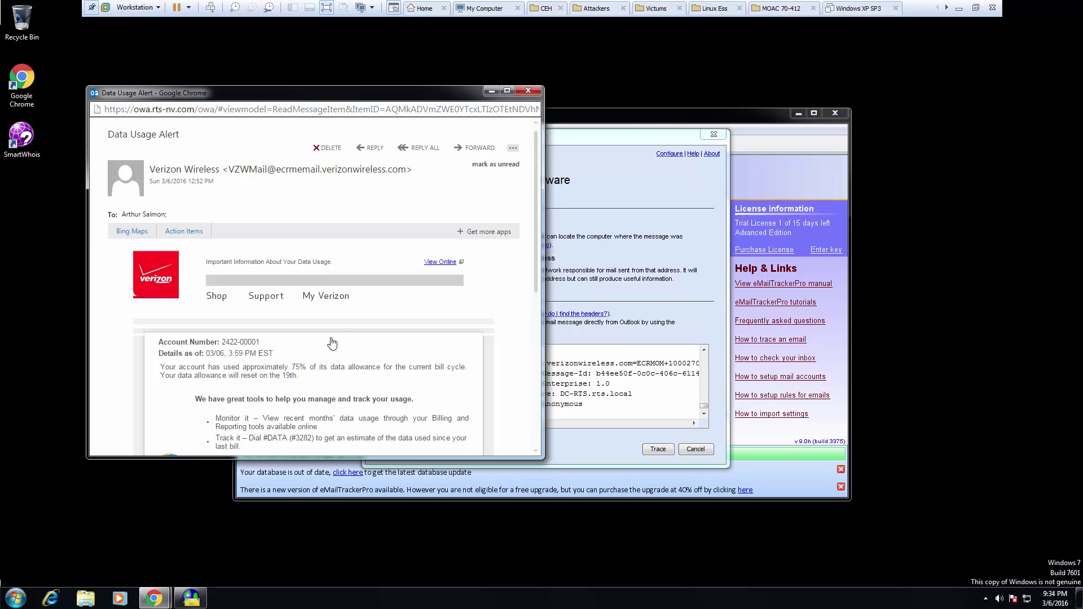
# Open the Verizon Data Usage Alert's message details, select all the header text, and close the box.
pyautogui.click(511, 149)
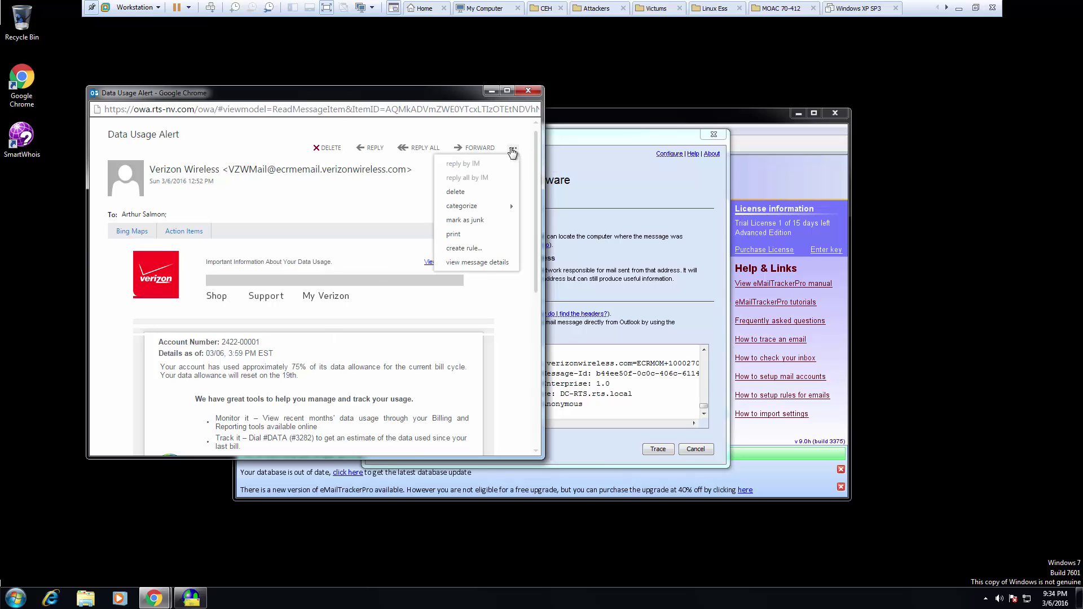
pyautogui.click(483, 264)
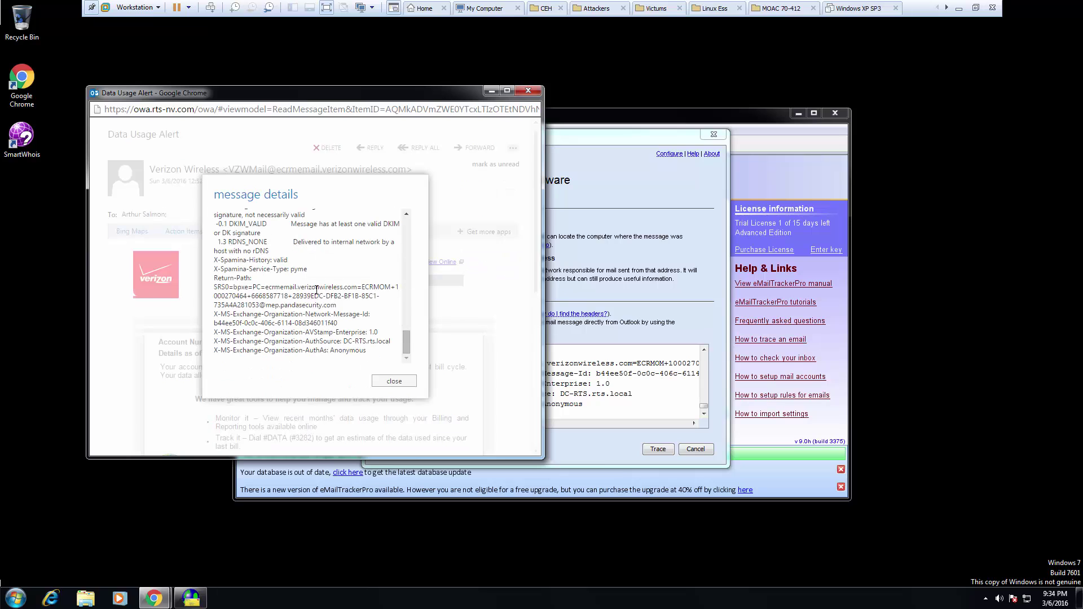
pyautogui.scroll(15, 280, 302)
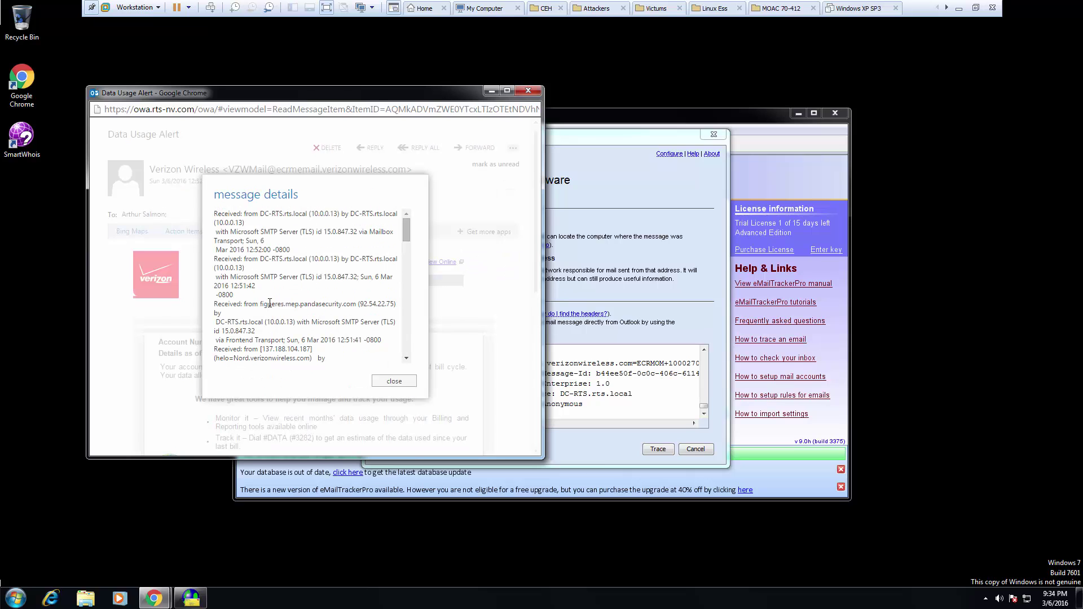
pyautogui.hotkey('ctrl', 'a')
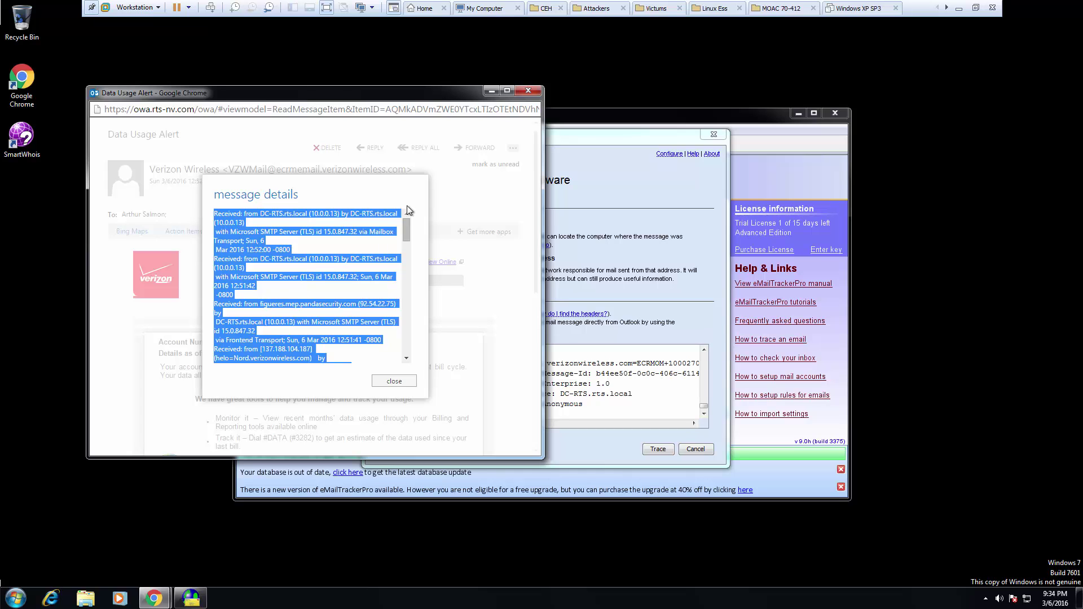
pyautogui.click(393, 381)
# Replace the Email headers box contents with the copied Verizon headers and run the trace.
pyautogui.click(604, 393)
pyautogui.hotkey('ctrl', 'a')
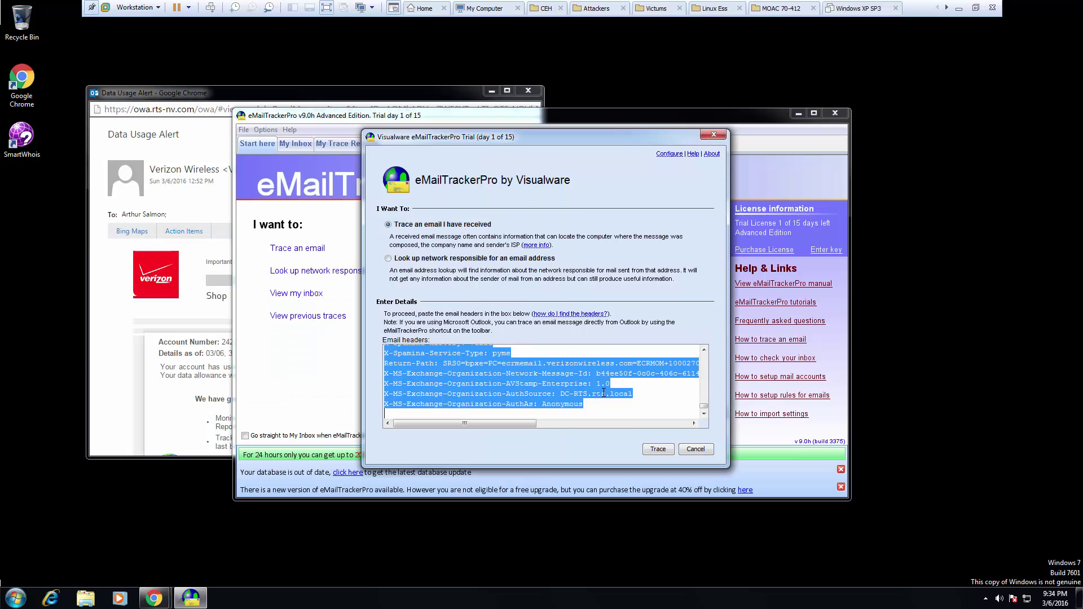
pyautogui.click(607, 392)
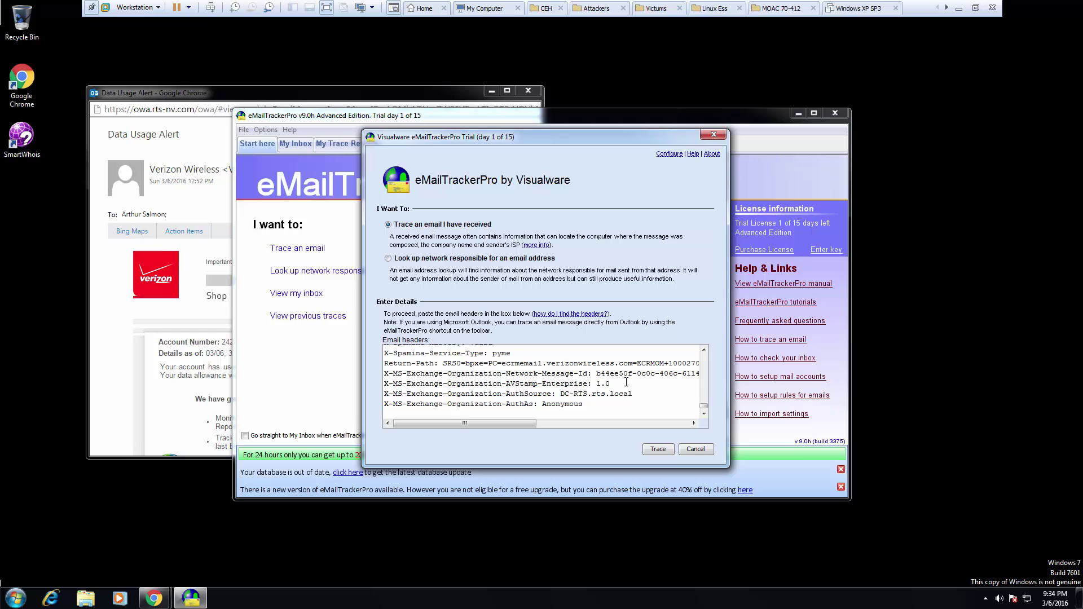
pyautogui.moveTo(583, 405); pyautogui.dragTo(366, 241)
pyautogui.hotkey('ctrl', 'v')
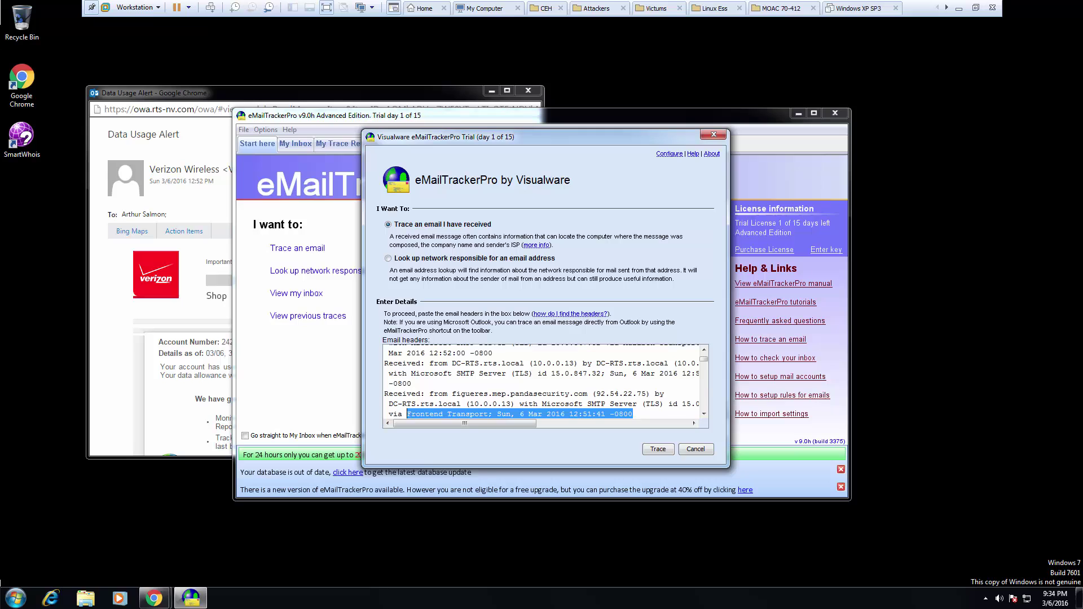
pyautogui.click(658, 449)
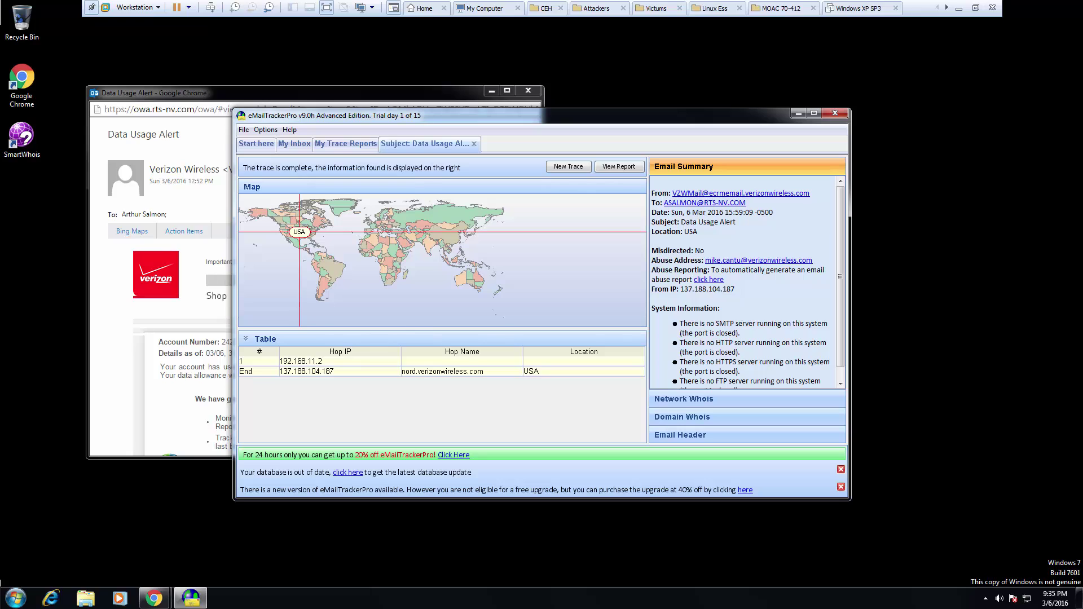
# Open the full HTML trace report in Chrome and review the network contact details.
pyautogui.click(619, 167)
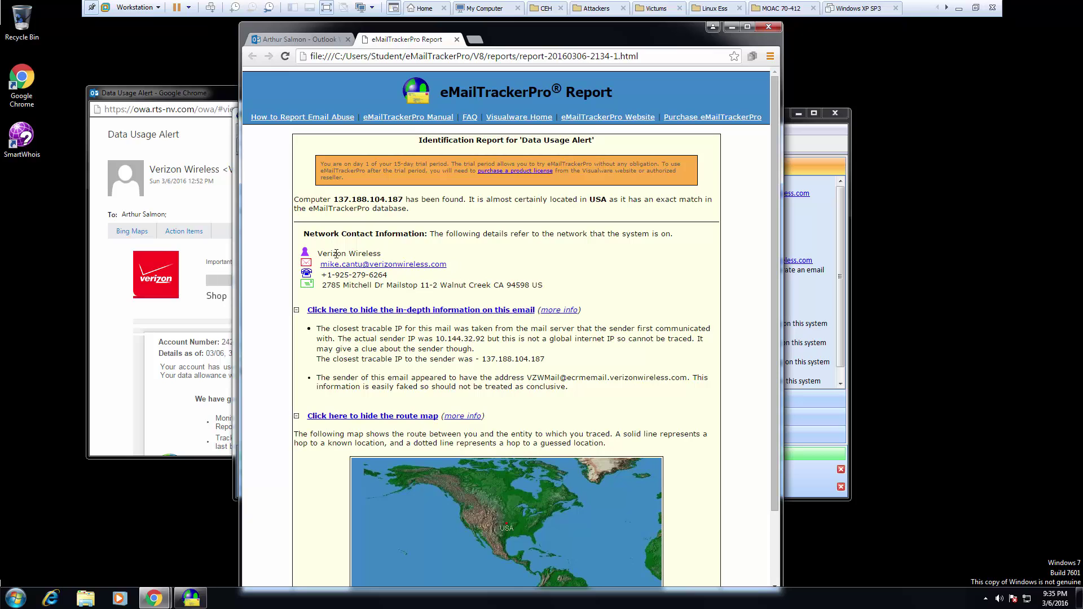
pyautogui.moveTo(331, 253); pyautogui.dragTo(388, 275)
pyautogui.click(395, 299)
pyautogui.scroll(-2, 377, 299)
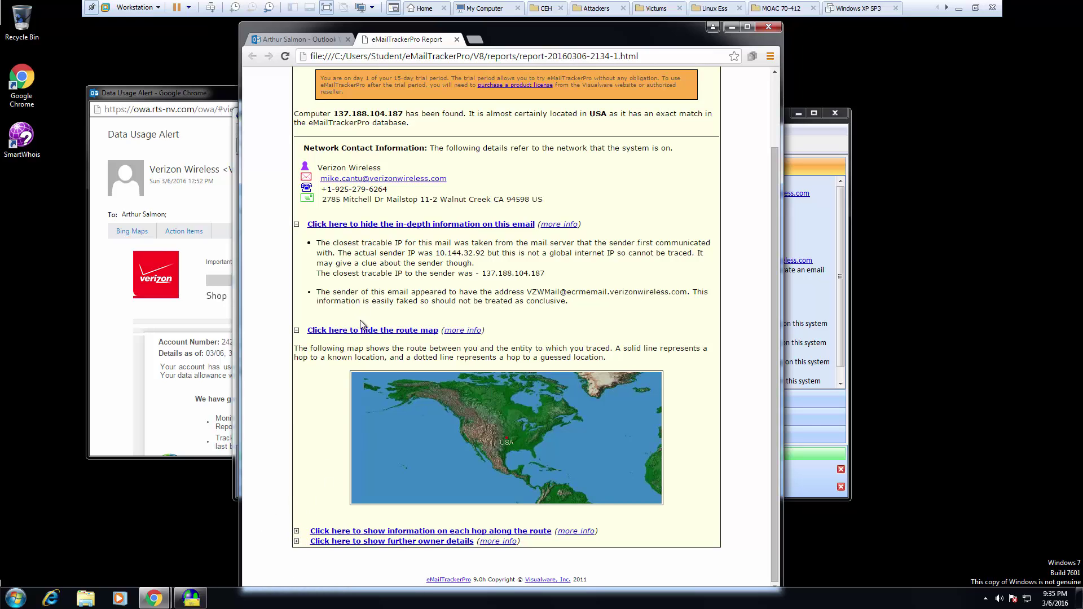
# Collapse the route map and expand the hop table and owner whois details (Verizon Wireless, MarkMonitor).
pyautogui.click(296, 332)
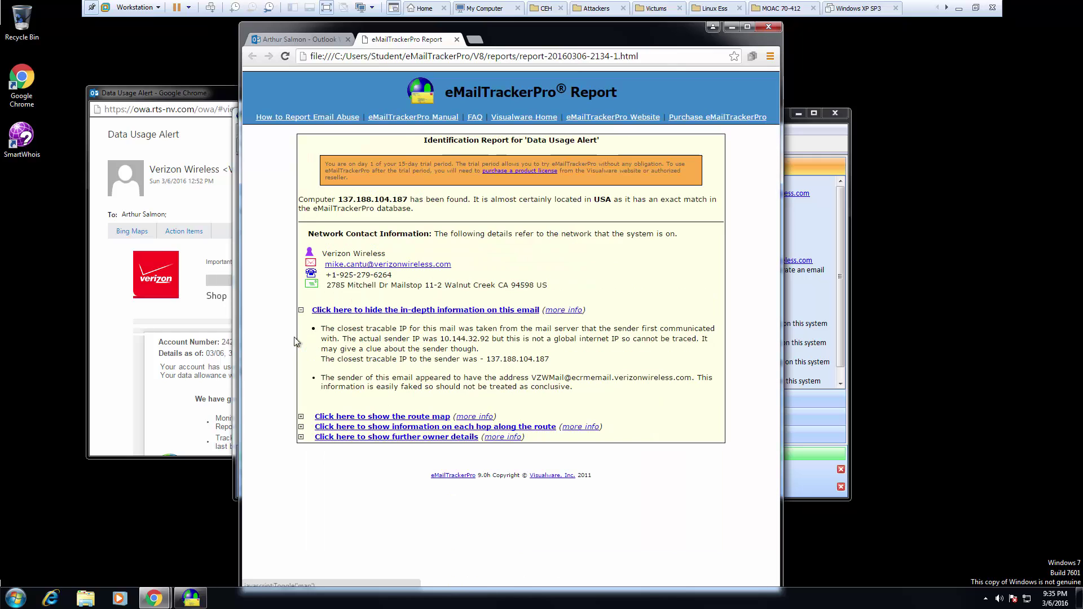
pyautogui.click(302, 431)
pyautogui.scroll(-1, 309, 424)
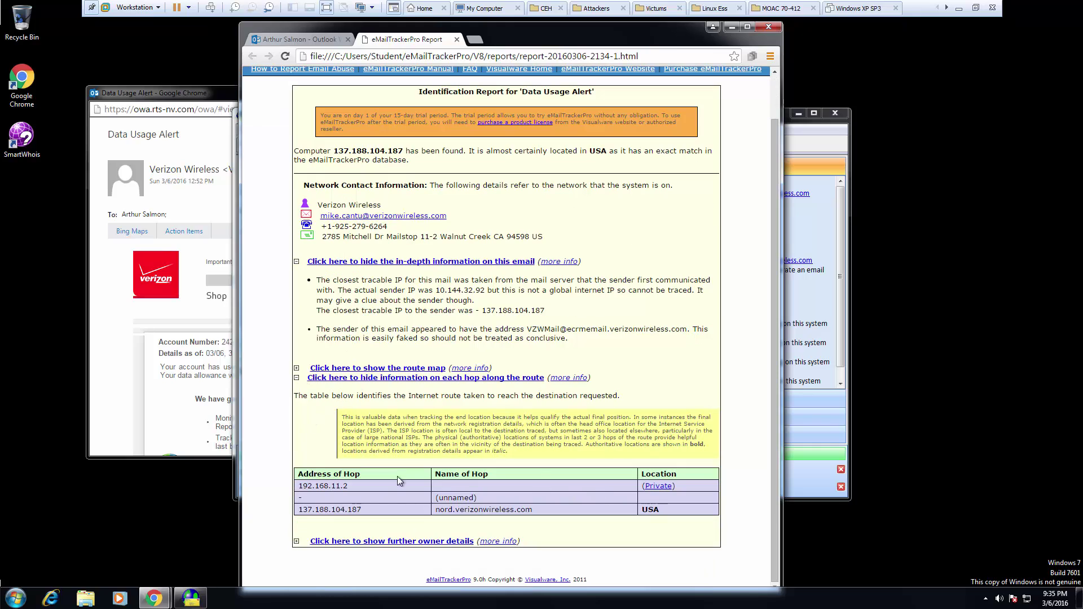
pyautogui.click(298, 541)
pyautogui.scroll(-6, 340, 485)
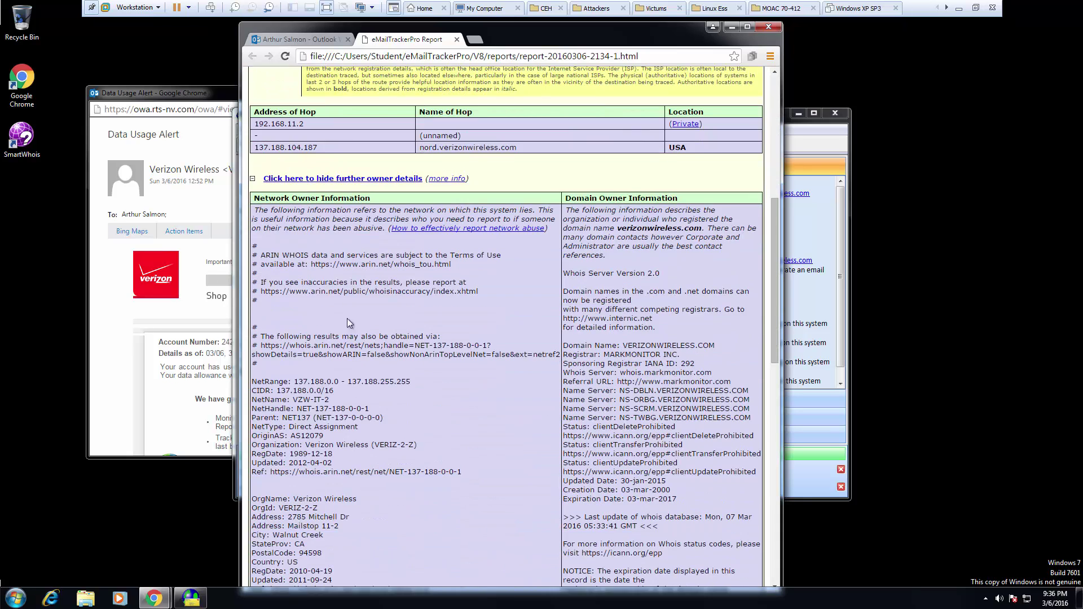
pyautogui.scroll(-1, 306, 226)
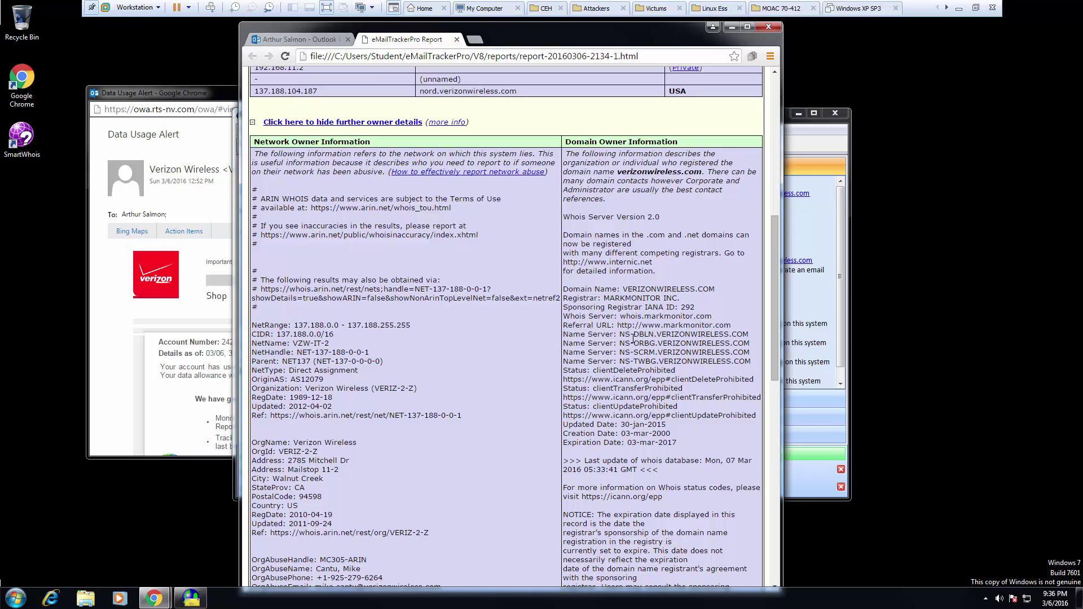
pyautogui.moveTo(633, 339); pyautogui.dragTo(731, 345)
pyautogui.click(724, 345)
pyautogui.scroll(-8, 671, 350)
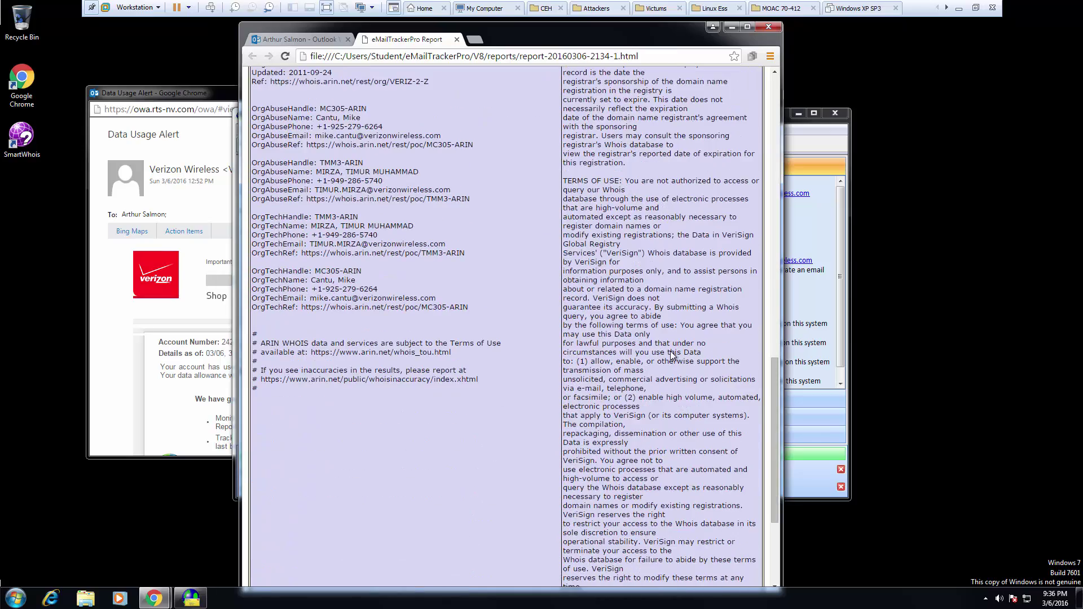
pyautogui.scroll(10, 671, 354)
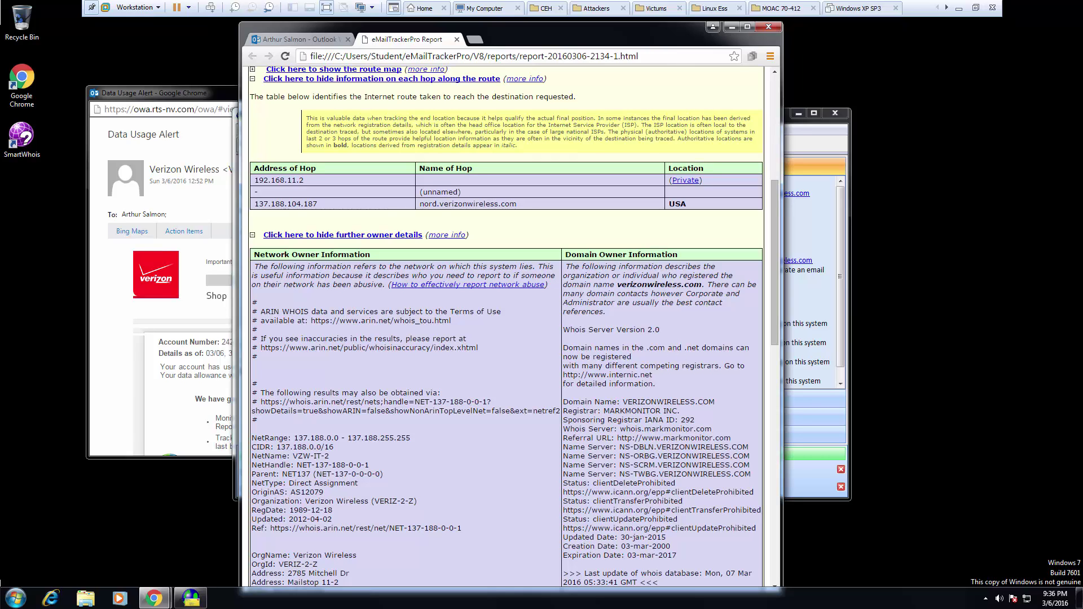
# Close the report tabs while keeping the mailbox page, then minimize both Chrome windows.
pyautogui.click(768, 28)
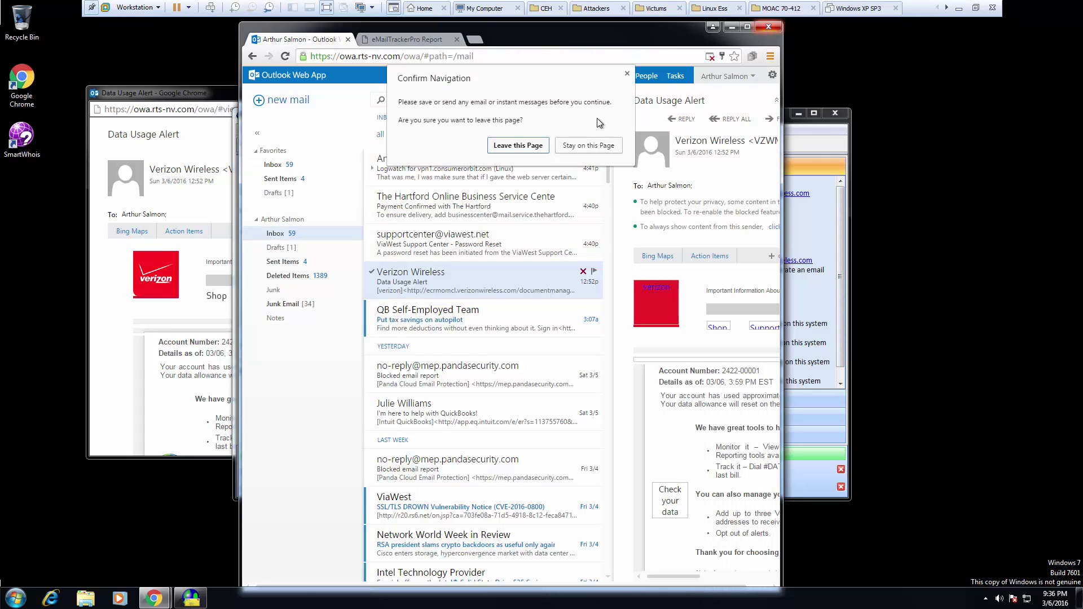
pyautogui.click(626, 74)
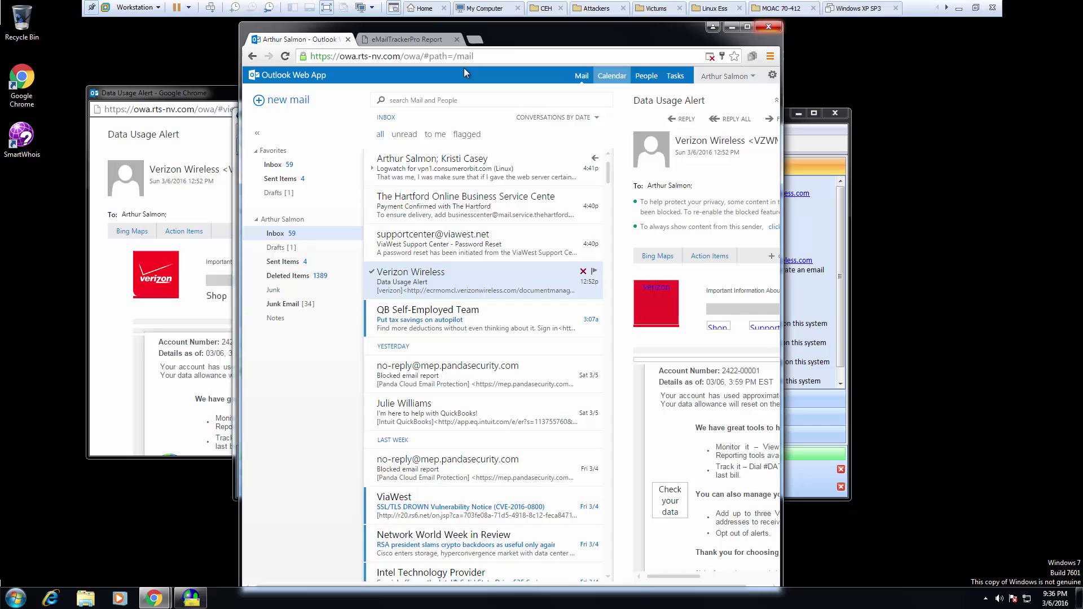
pyautogui.click(431, 41)
pyautogui.click(456, 39)
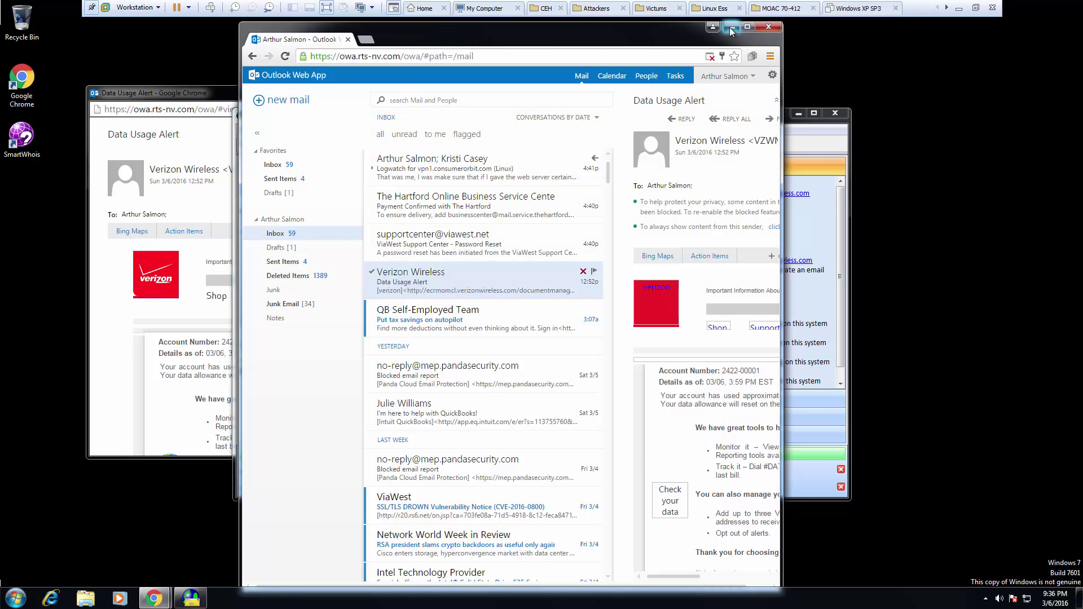
pyautogui.click(729, 28)
pyautogui.click(468, 90)
pyautogui.click(490, 92)
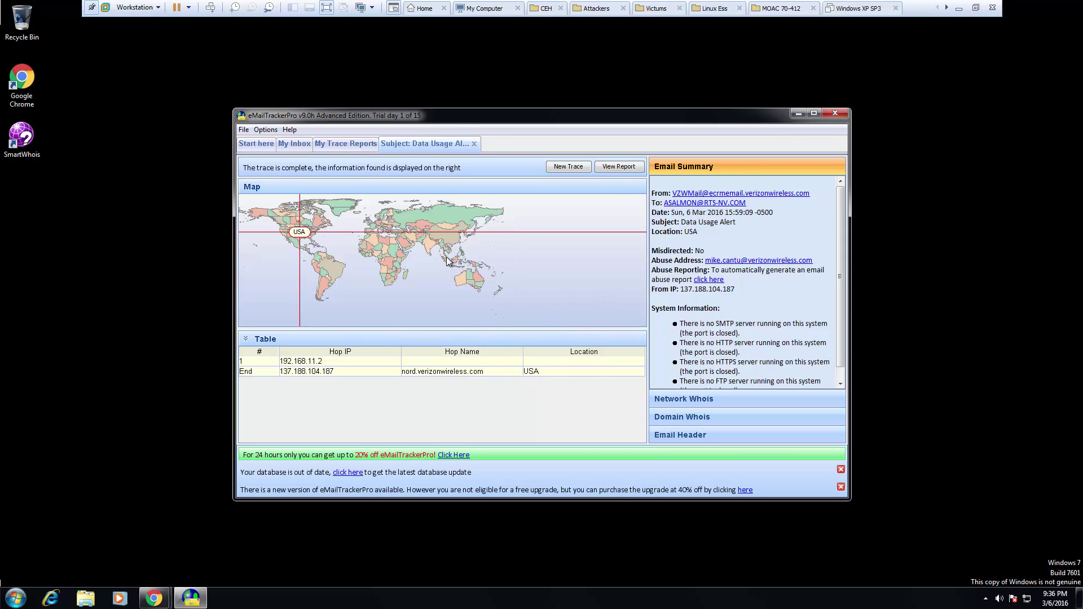
# Maximize the Verizon trace results and pan the map to bring the USA marker into view.
pyautogui.click(813, 114)
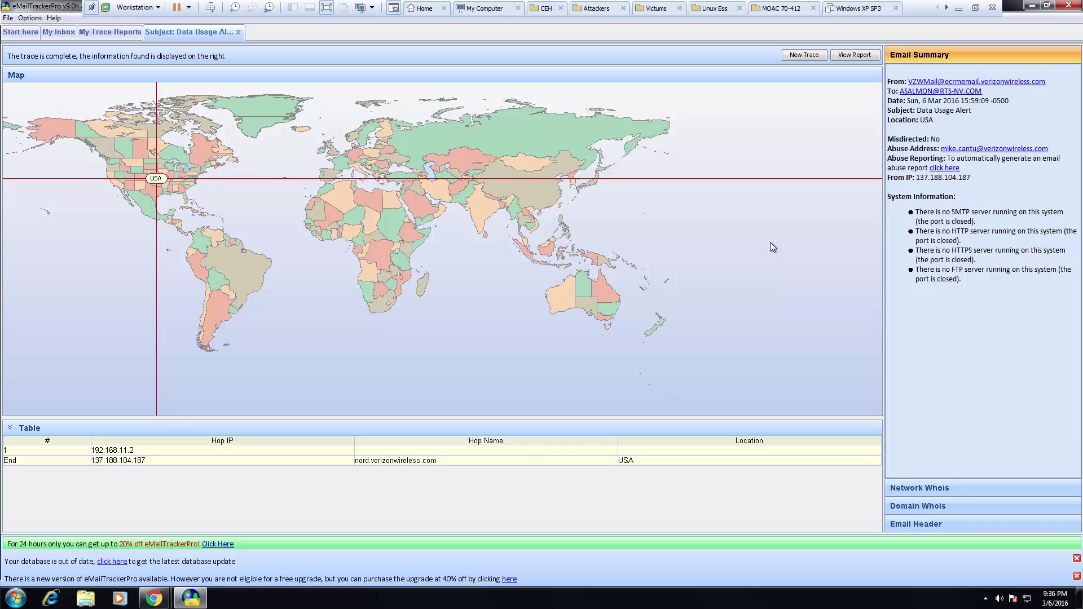
pyautogui.click(754, 306)
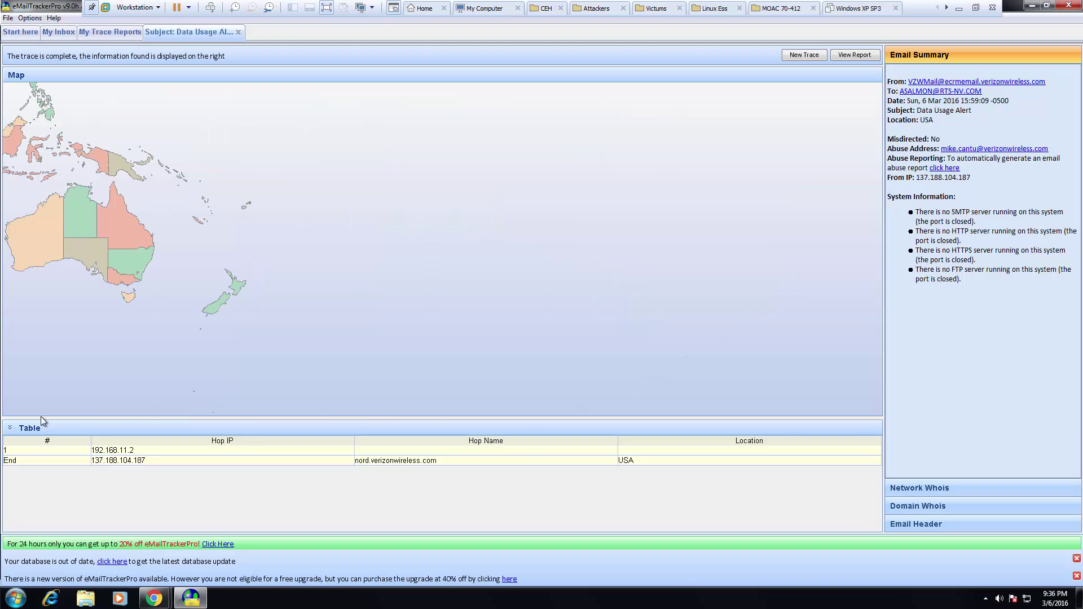
pyautogui.moveTo(147, 258); pyautogui.dragTo(529, 345)
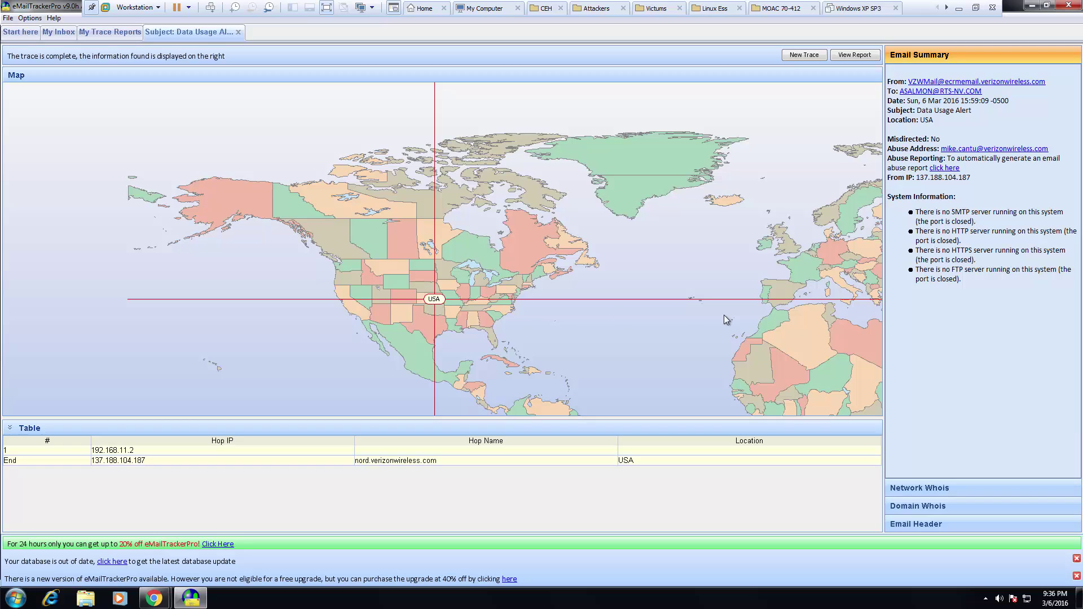
# Review the sender IP's network whois and VERIZONWIRELESS.COM domain whois, then show the full email header.
pyautogui.click(930, 490)
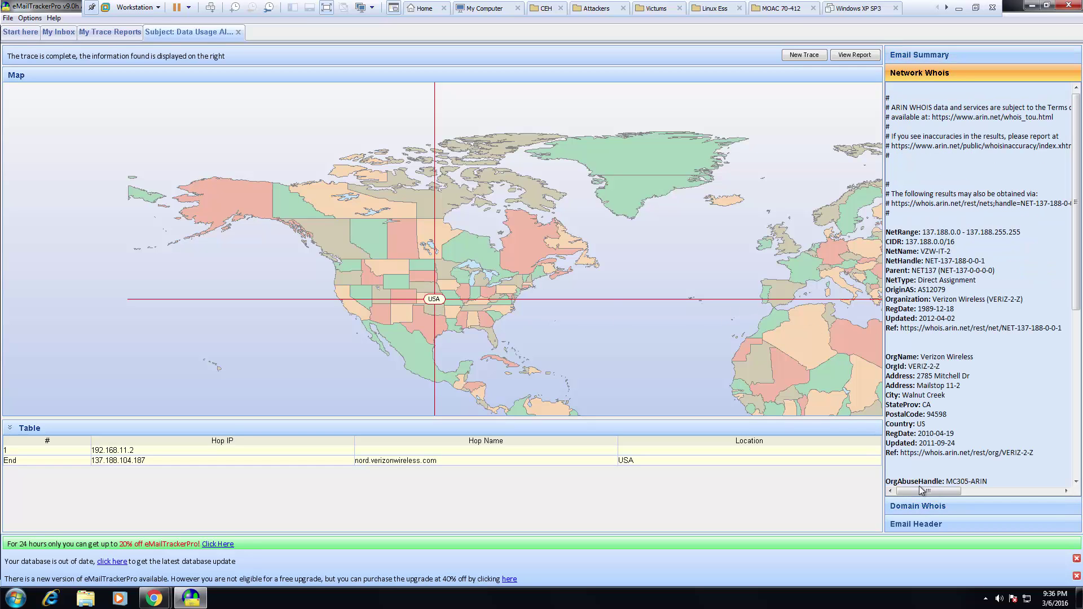
pyautogui.moveTo(912, 255); pyautogui.dragTo(987, 285)
pyautogui.click(943, 243)
pyautogui.click(905, 506)
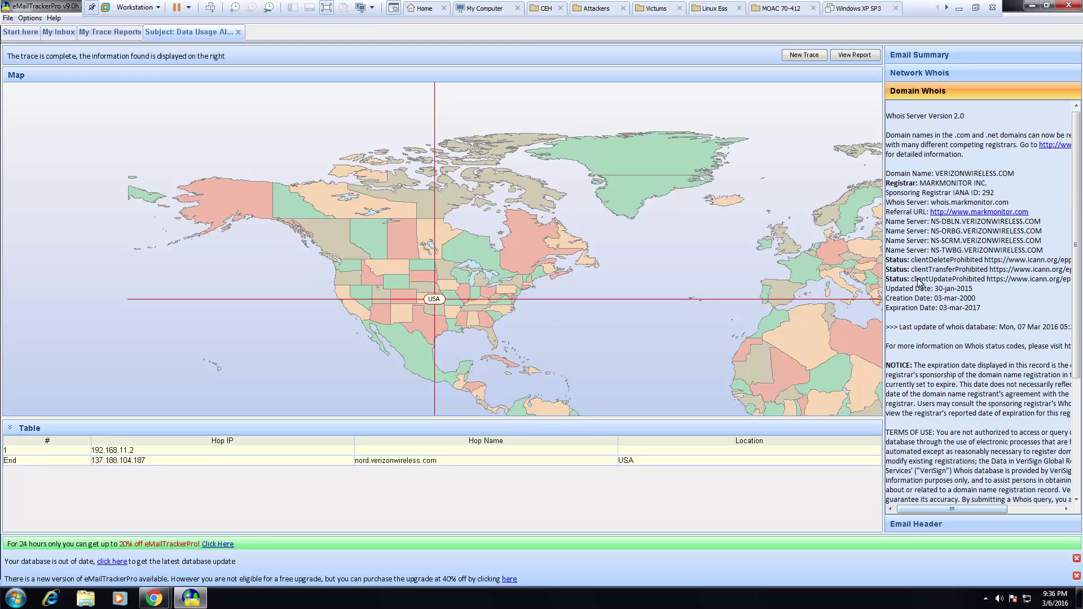
pyautogui.click(908, 524)
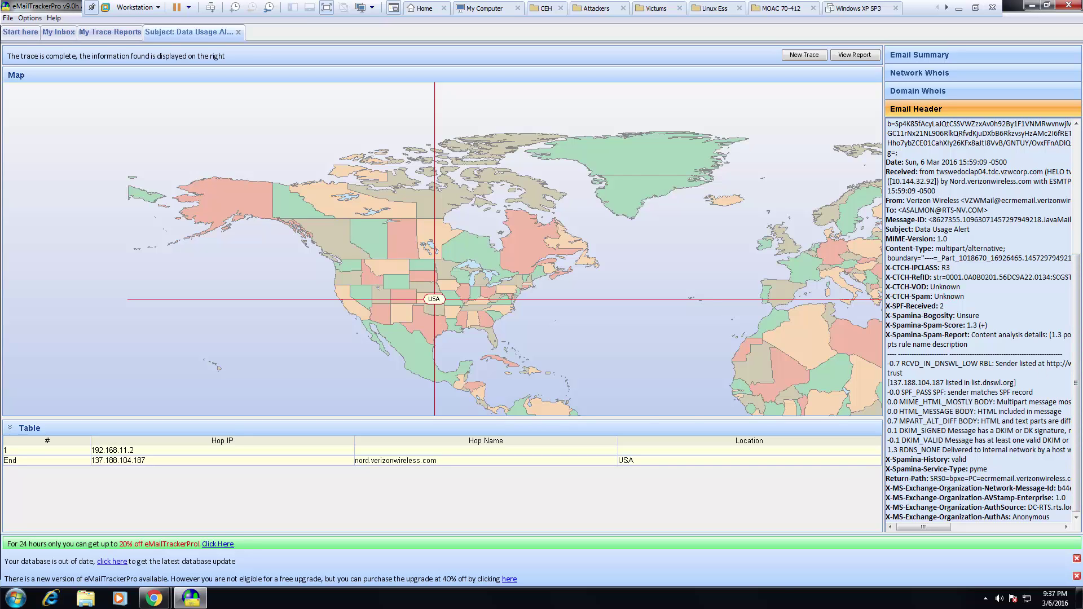
pyautogui.scroll(1, 761, 265)
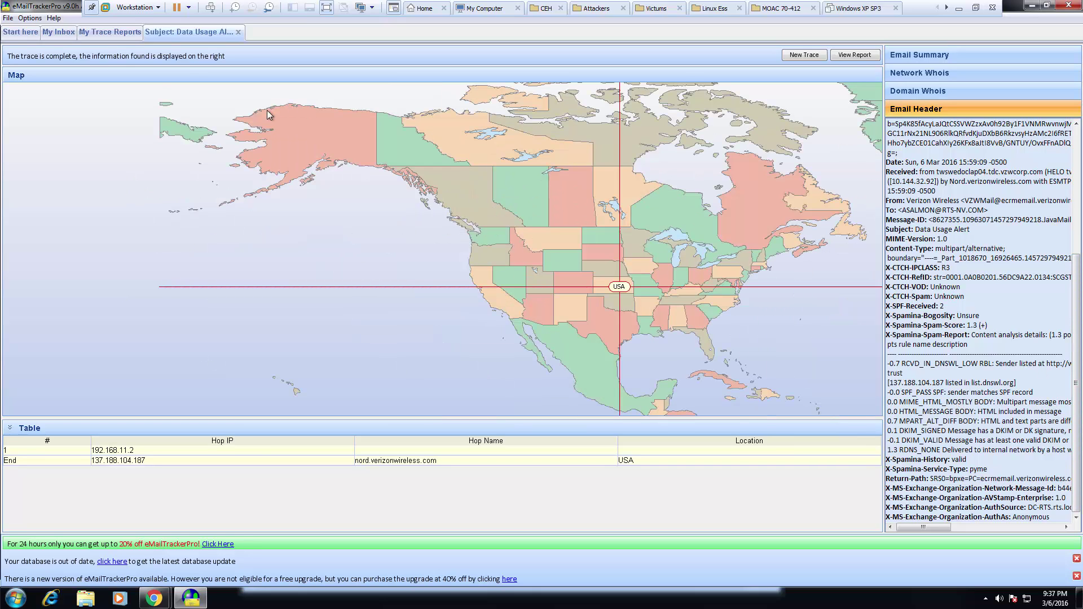
# Close the Verizon trace result and start a new email trace from the start page.
pyautogui.click(238, 32)
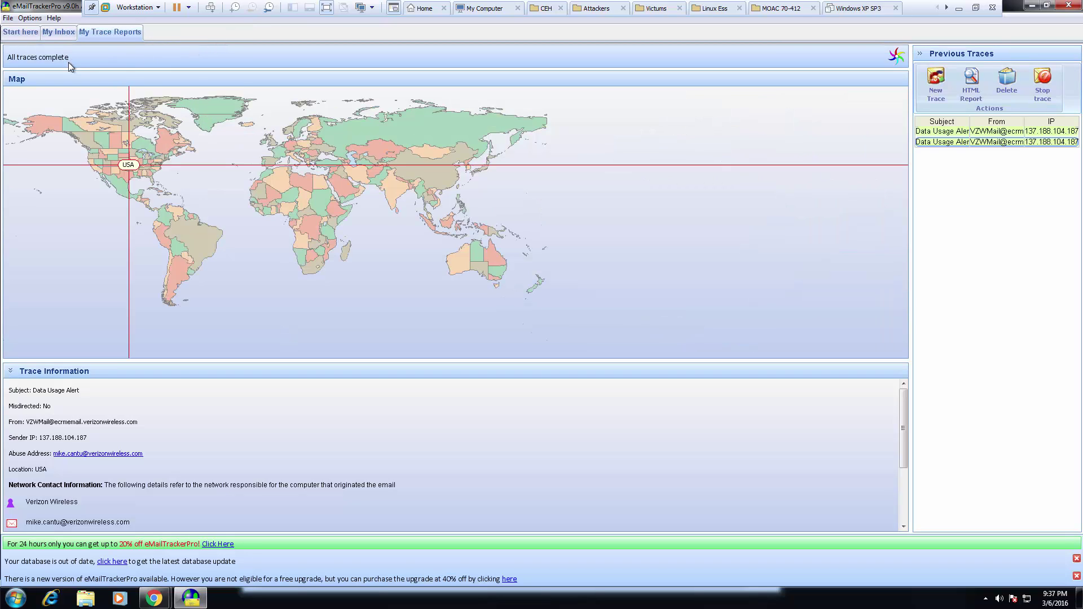
pyautogui.click(38, 35)
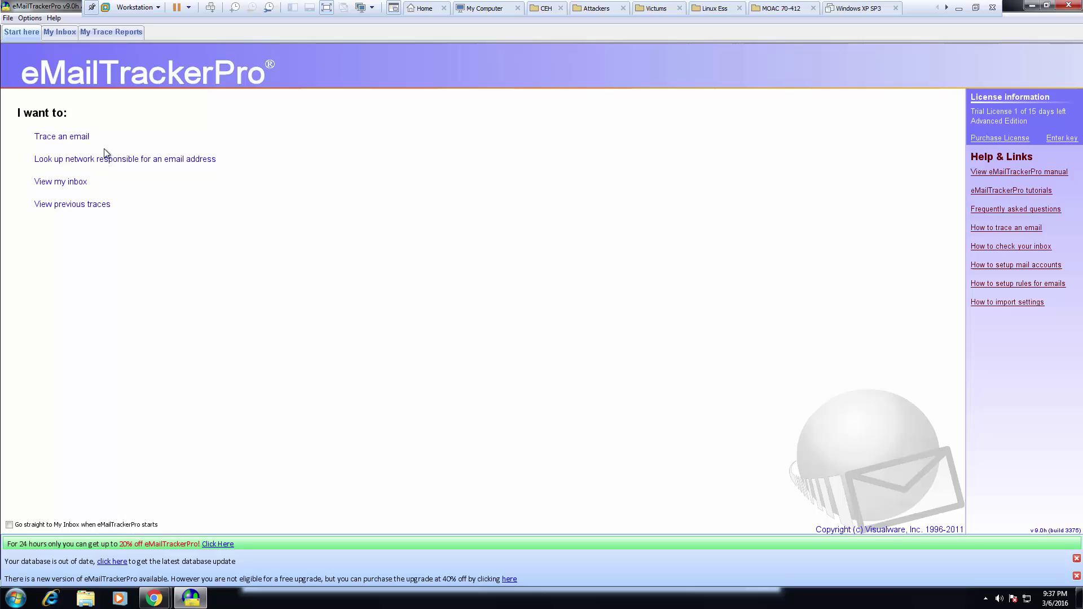
pyautogui.click(71, 140)
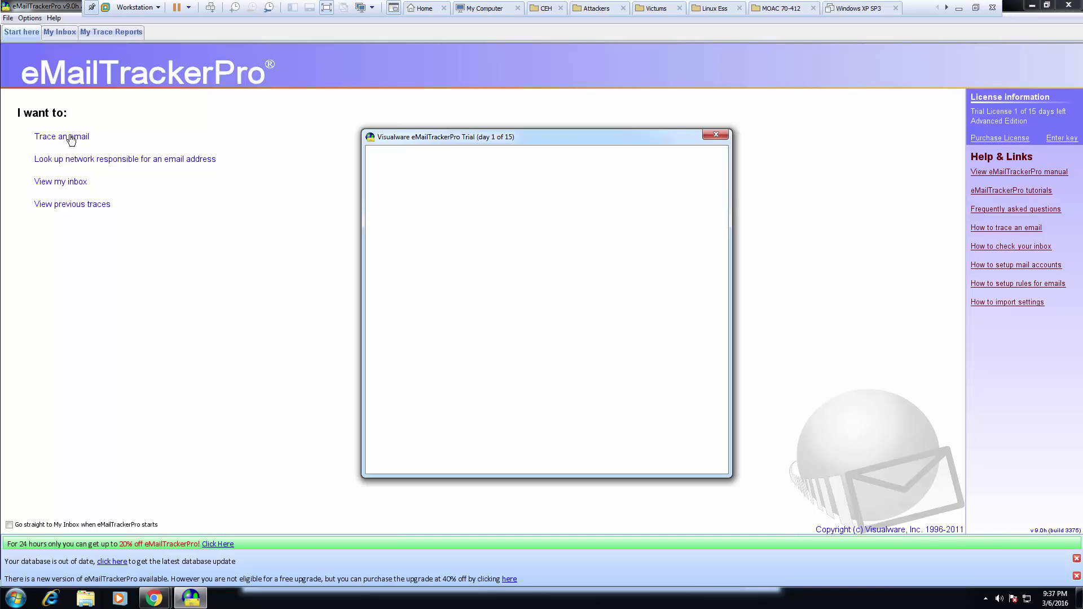
# Check the pasted headers, highlighting the pandasecurity domain in Return-Path.
pyautogui.hotkey('ctrl', 'a')
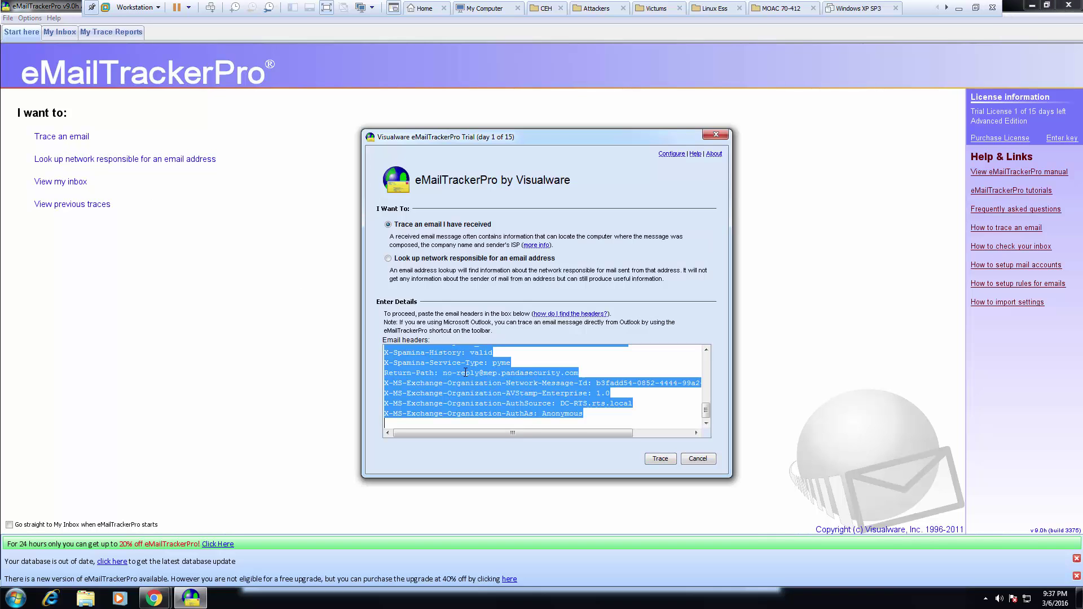
pyautogui.click(466, 372)
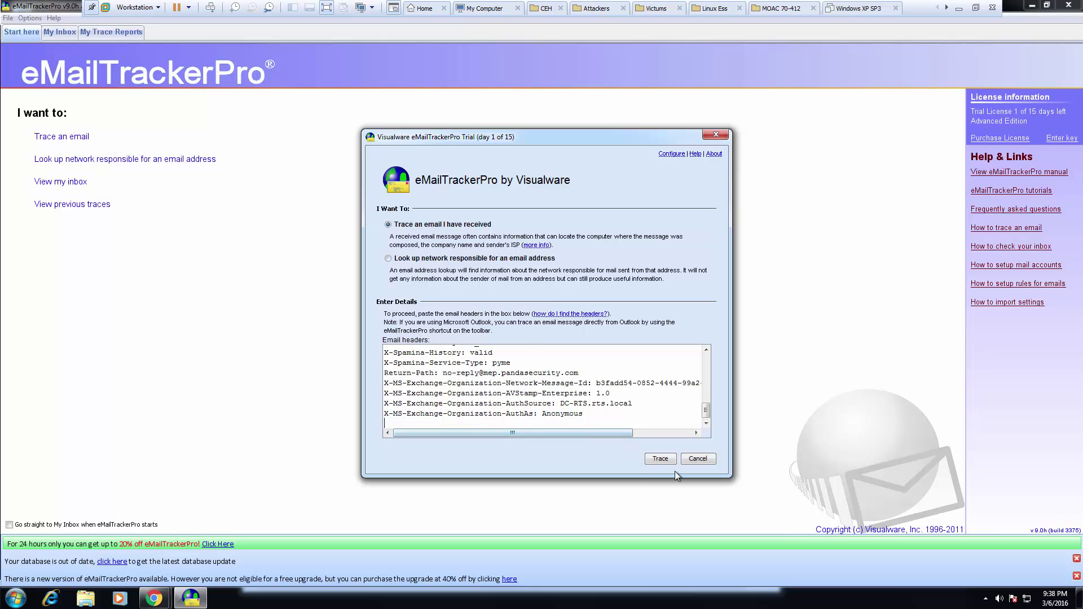
pyautogui.moveTo(499, 373); pyautogui.dragTo(579, 373)
# Trace the pasted Panda Security headers, glance at My Trace Reports, and return to the Blocked email trace.
pyautogui.click(659, 459)
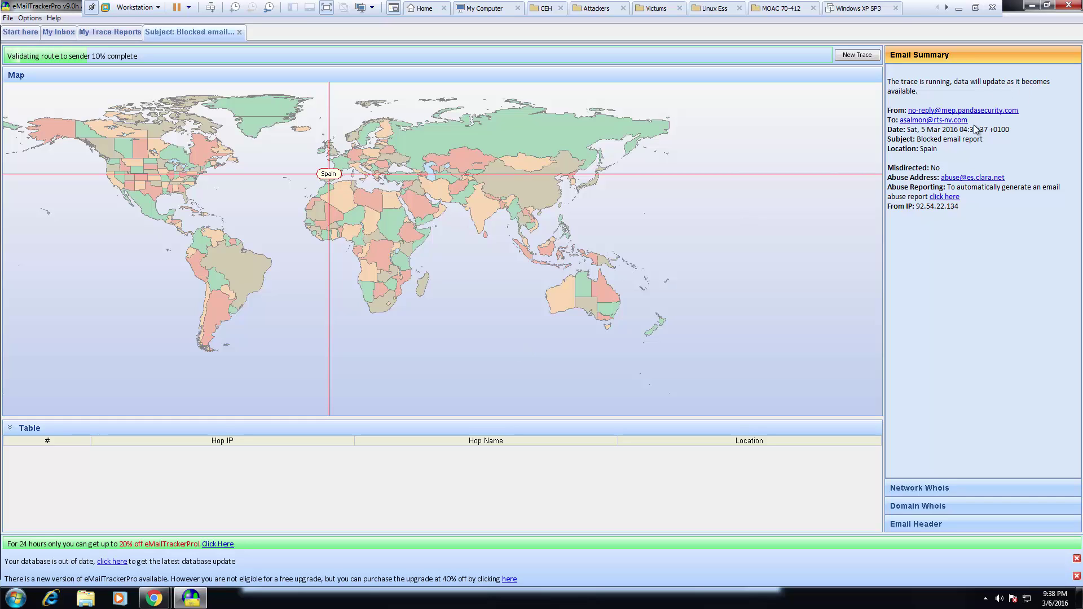
pyautogui.moveTo(968, 120); pyautogui.dragTo(899, 124)
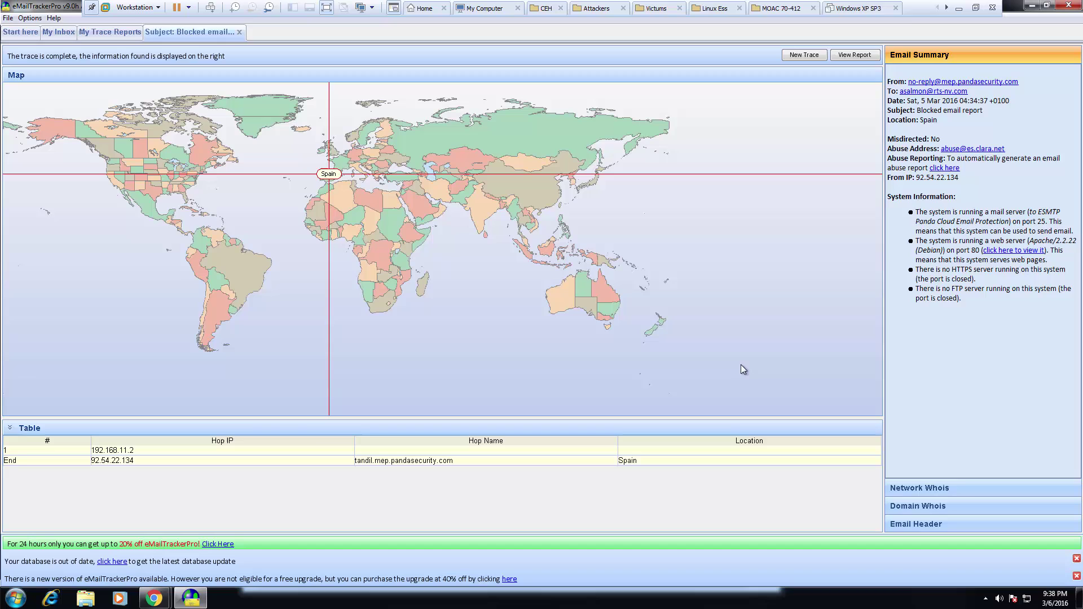
pyautogui.click(101, 35)
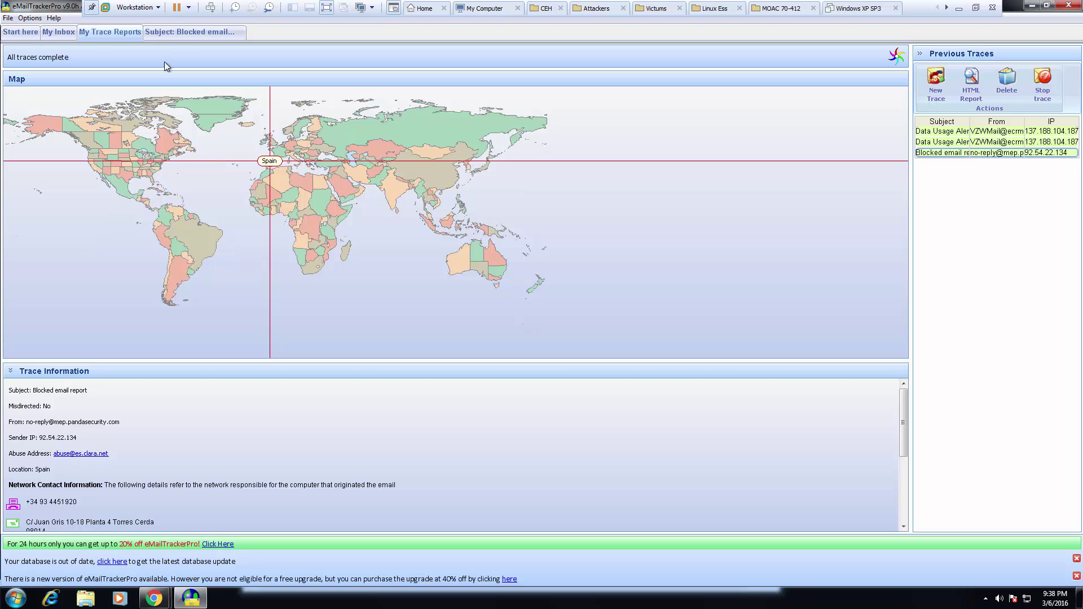
pyautogui.click(188, 29)
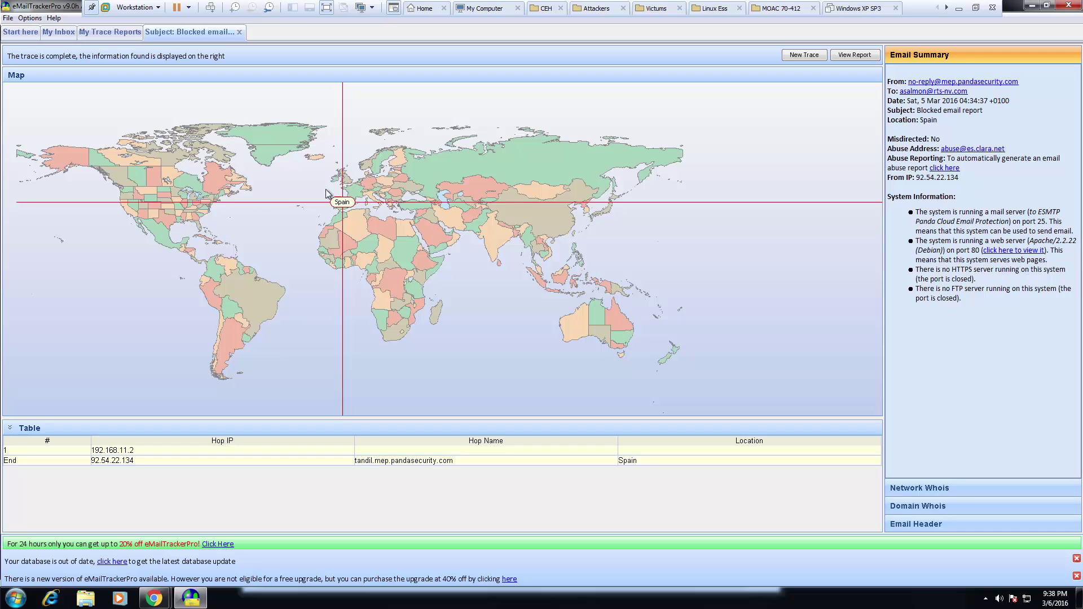
# Open the trace's HTML report and highlight SPAIN in the network contact.
pyautogui.click(863, 56)
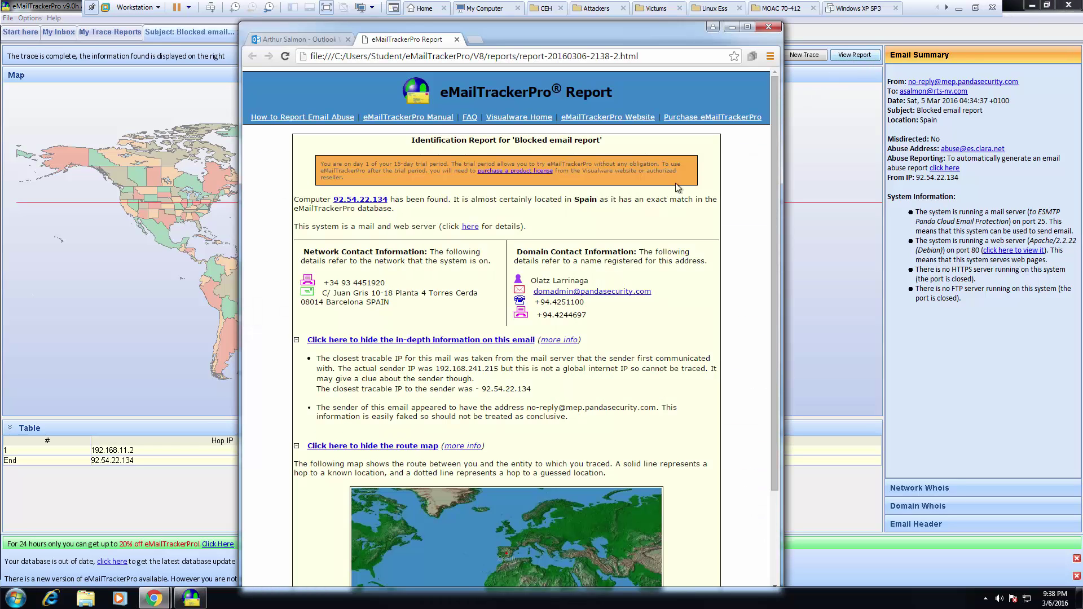
pyautogui.moveTo(773, 146); pyautogui.dragTo(768, 233)
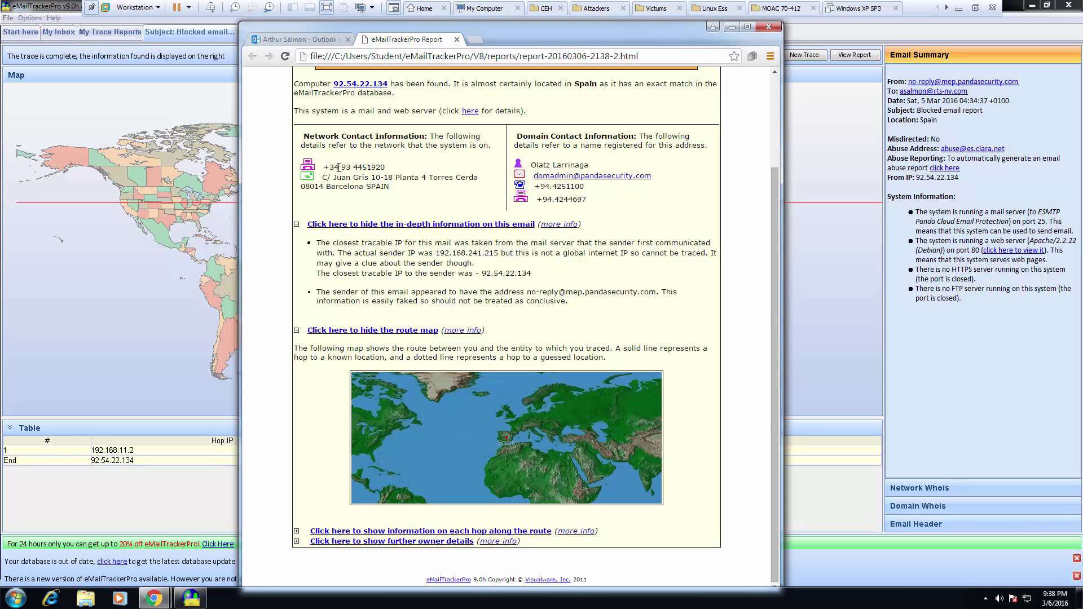
pyautogui.doubleClick(377, 187)
# Expand the hop-by-hop route table and further owner details, scrolling through the WHOIS text.
pyautogui.click(297, 533)
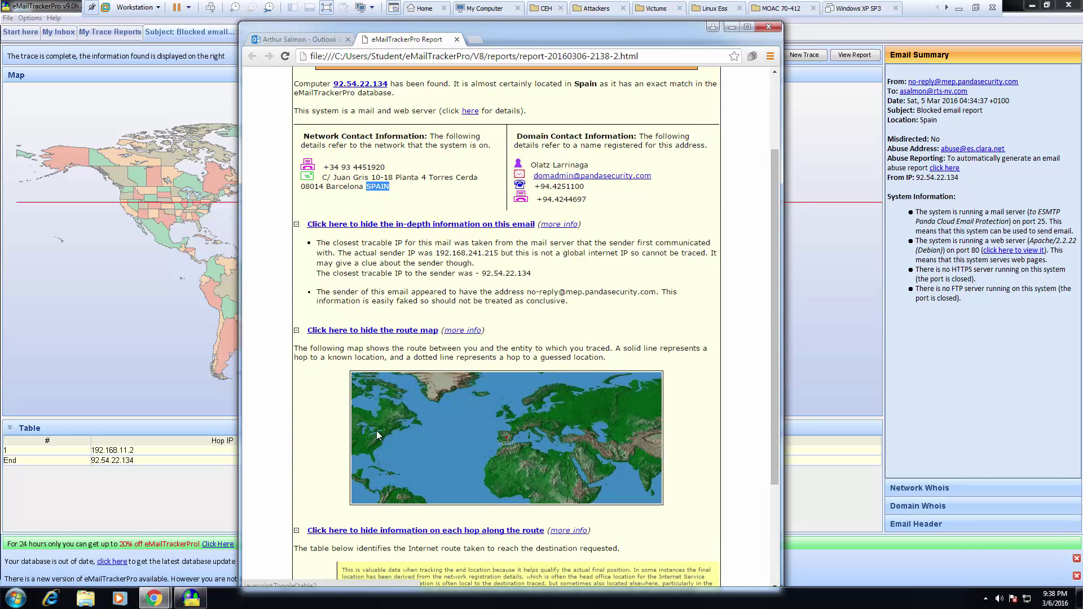
pyautogui.scroll(-3, 612, 471)
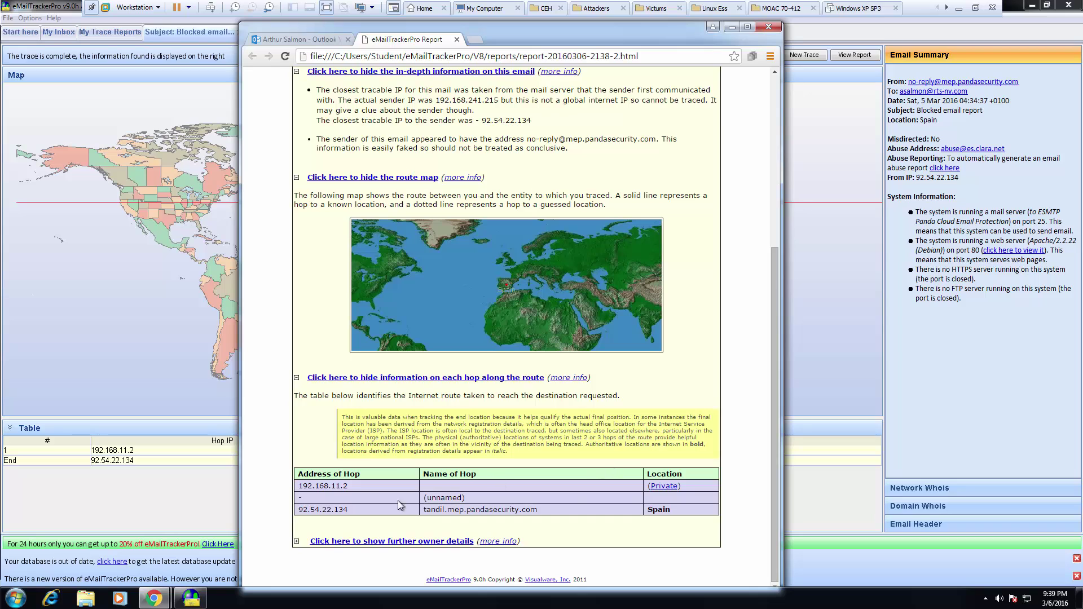
pyautogui.doubleClick(664, 511)
pyautogui.click(296, 541)
pyautogui.scroll(-10, 378, 460)
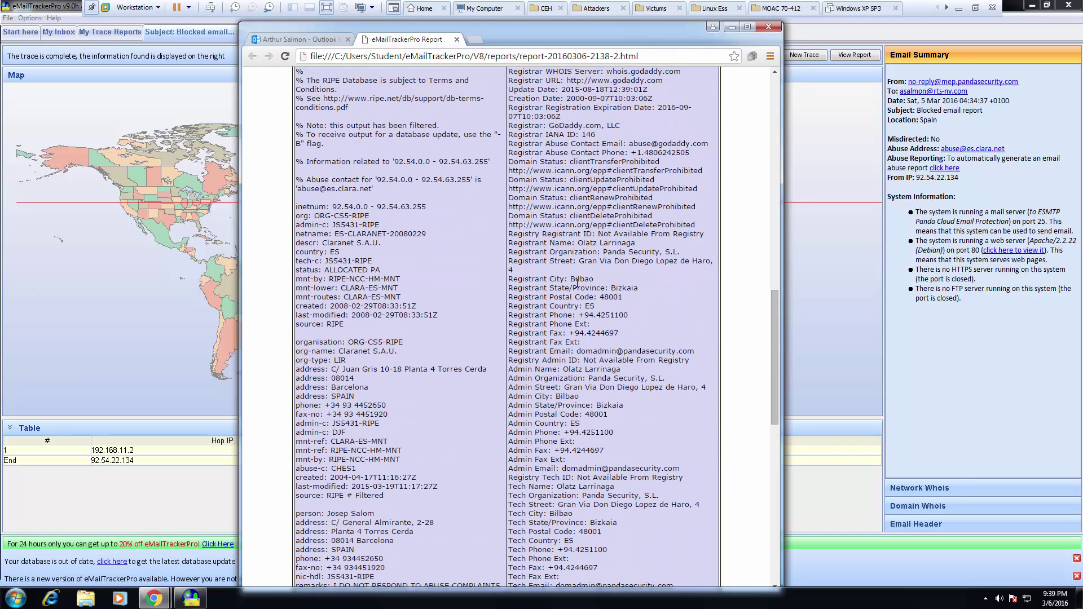
pyautogui.scroll(-2, 576, 282)
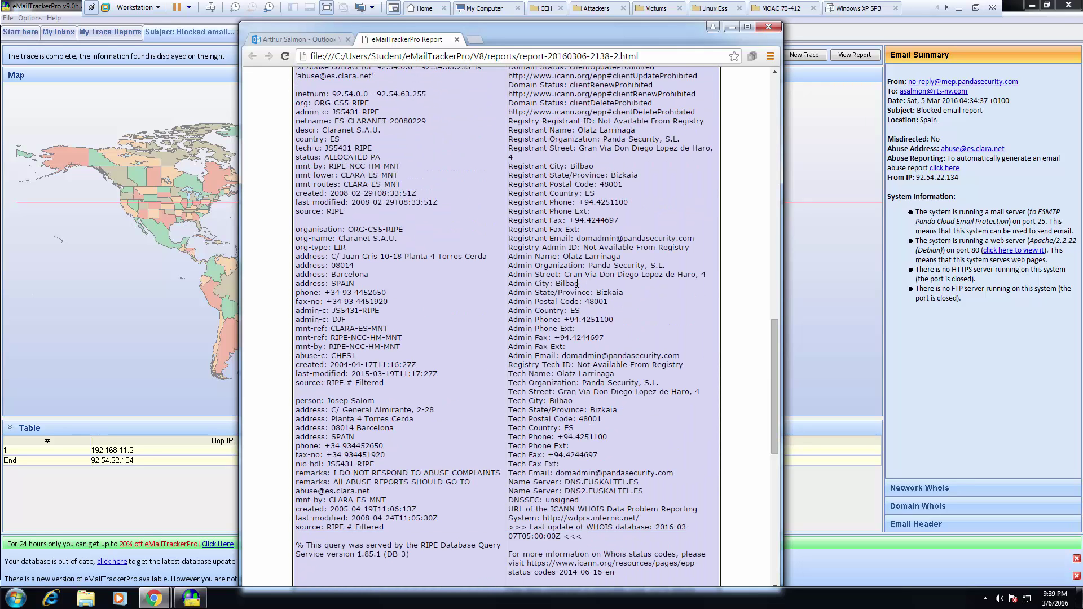